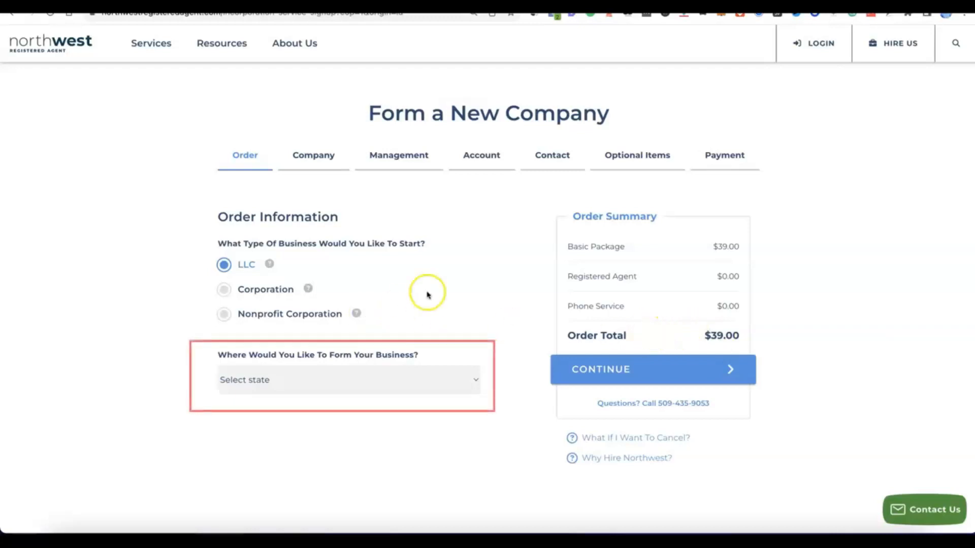
# Choose NM - New Mexico as the state for forming the LLC and continue to the company details.
pyautogui.click(475, 379)
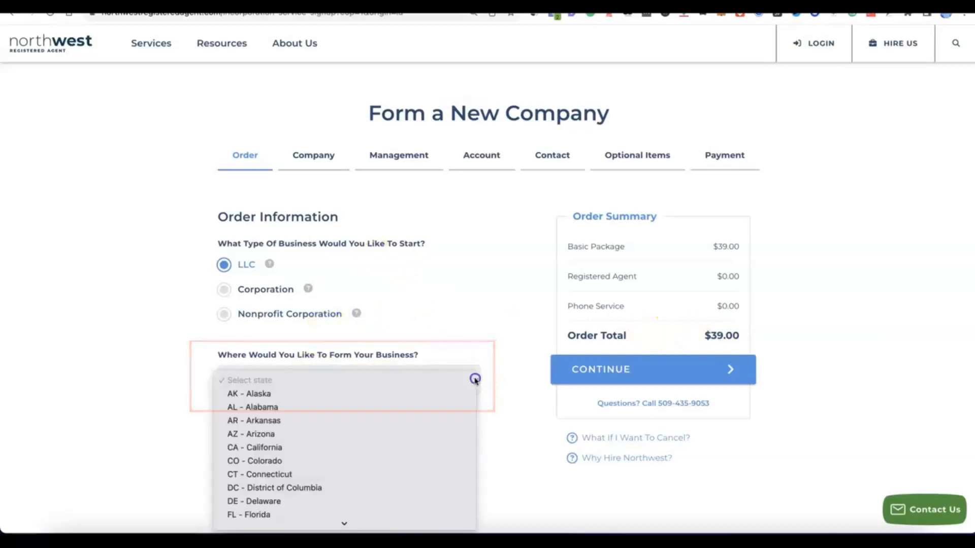
pyautogui.scroll(-10, 467, 379)
pyautogui.scroll(-3, 353, 320)
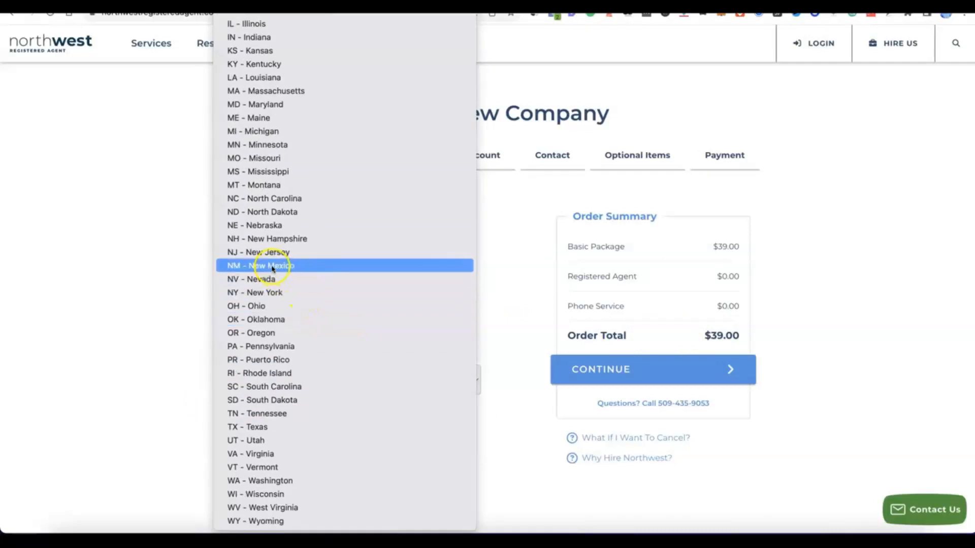
pyautogui.click(271, 267)
pyautogui.scroll(-3, 374, 403)
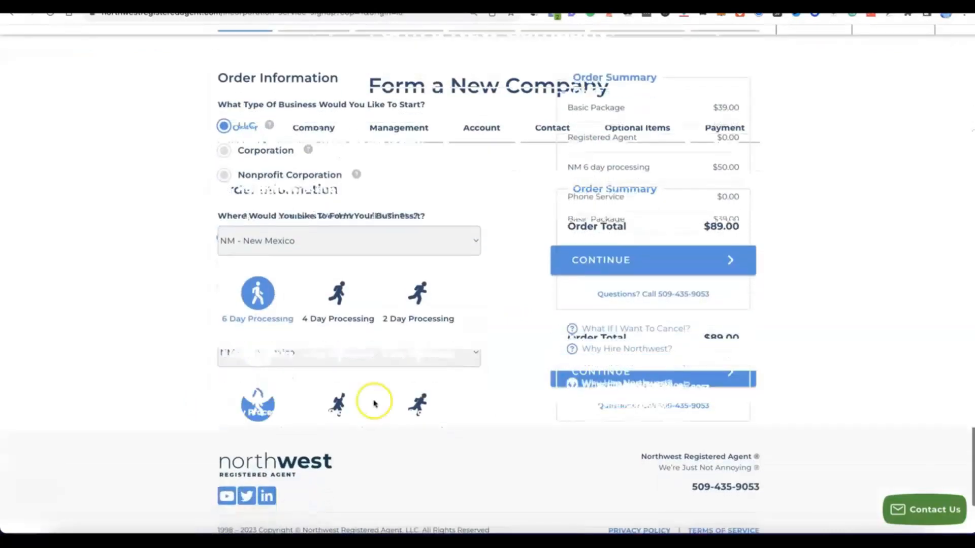
pyautogui.scroll(2, 375, 403)
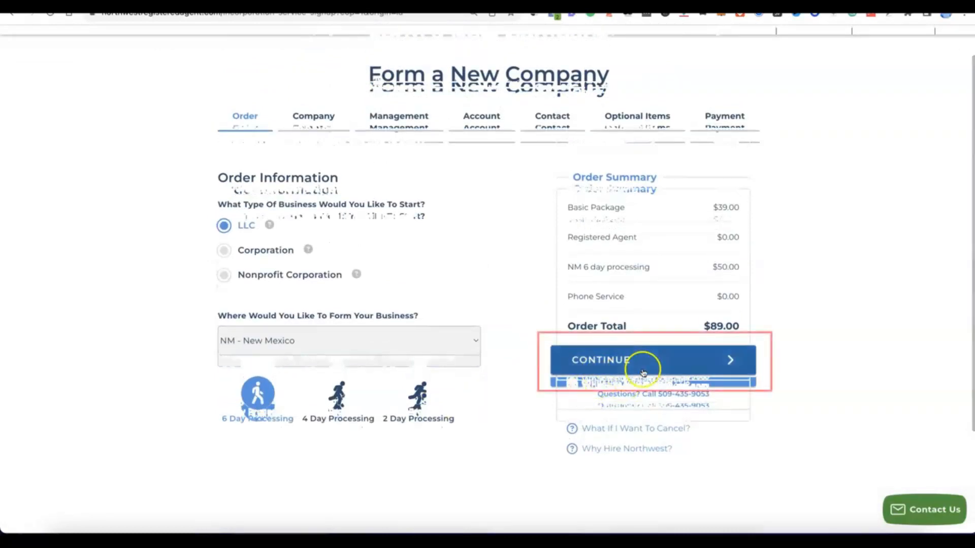
pyautogui.click(631, 361)
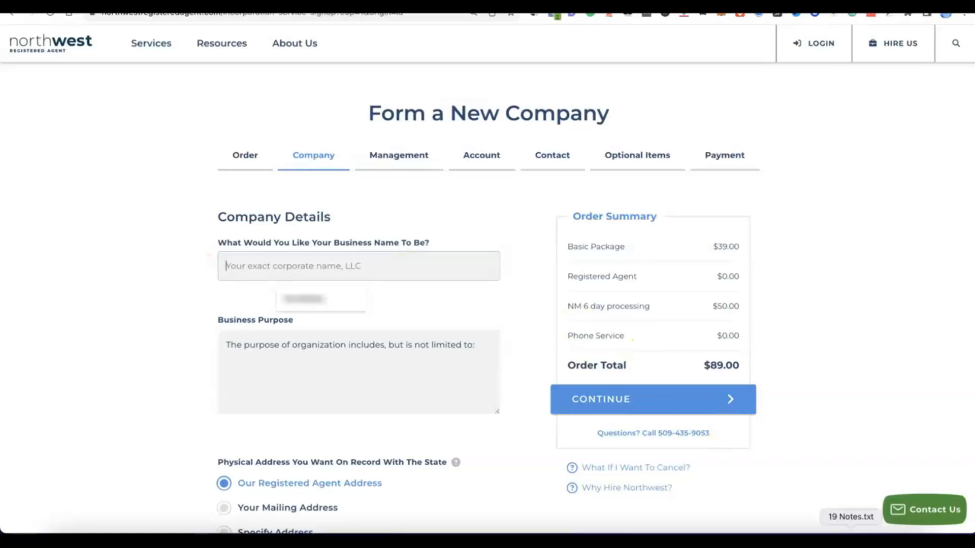
# Enter Modoe as the business name and add the business purpose 'E-commerce - online selling of general products.'.
pyautogui.click(379, 265)
pyautogui.write('Modoe')
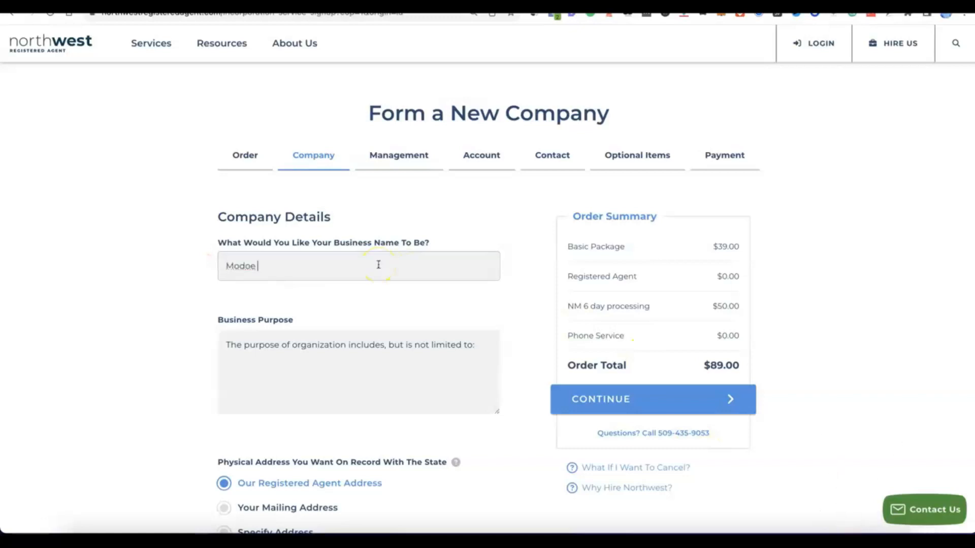
pyautogui.click(288, 358)
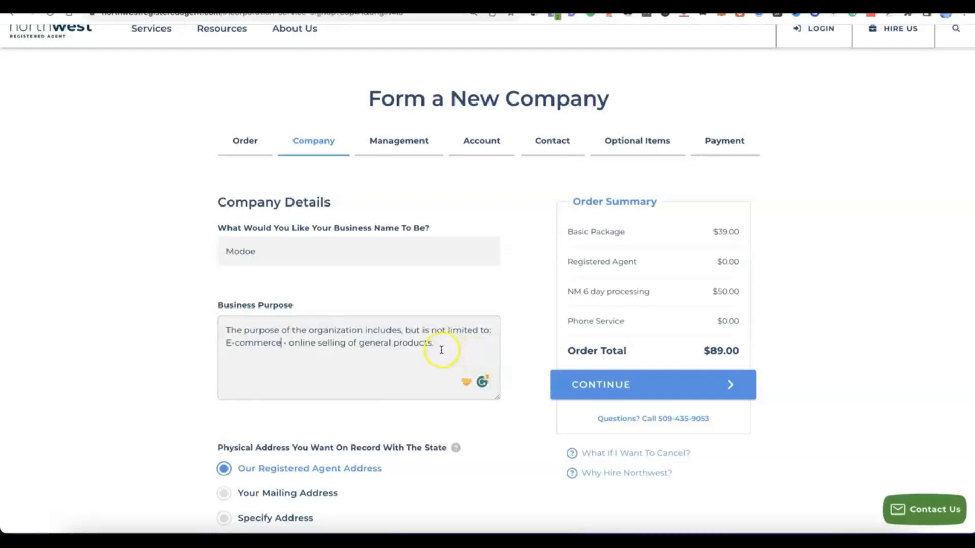
# Keep the registered agent address for both the physical and mailing addresses, then continue to Management.
pyautogui.scroll(-2, 447, 349)
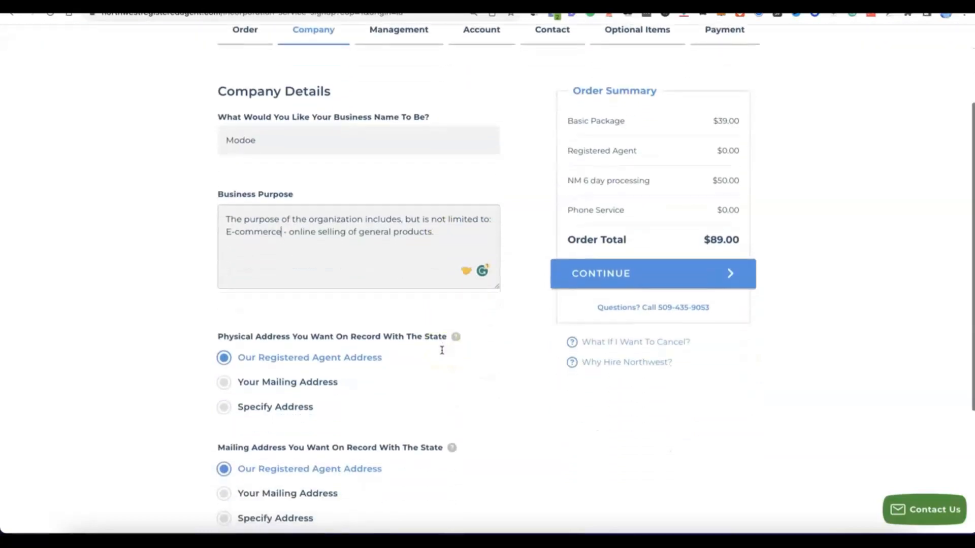
pyautogui.scroll(-1, 442, 349)
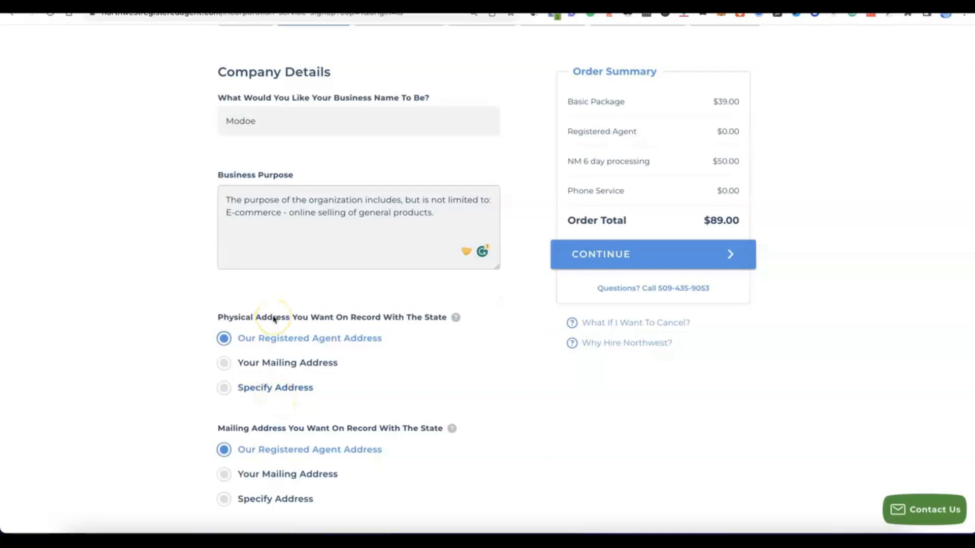
pyautogui.scroll(-3, 273, 319)
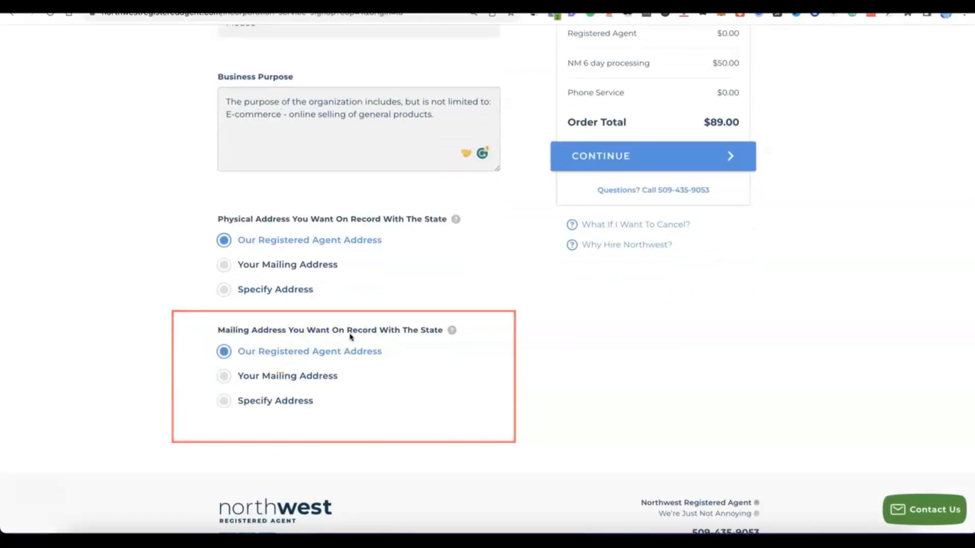
pyautogui.click(283, 344)
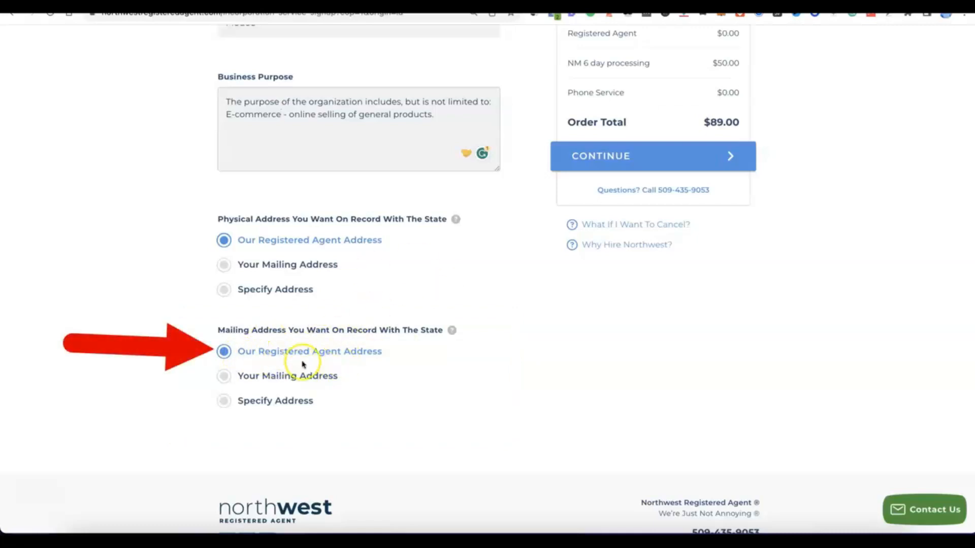
pyautogui.scroll(5, 383, 355)
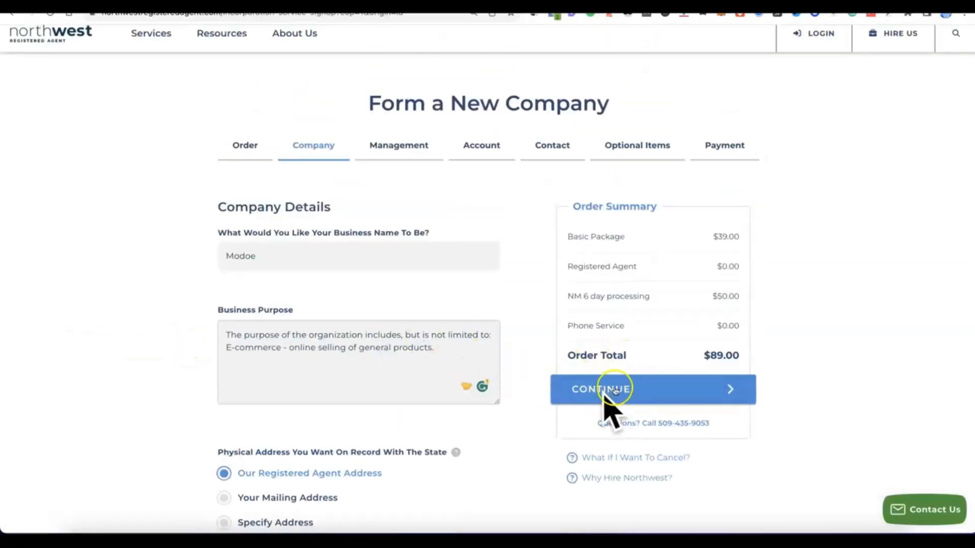
pyautogui.click(604, 401)
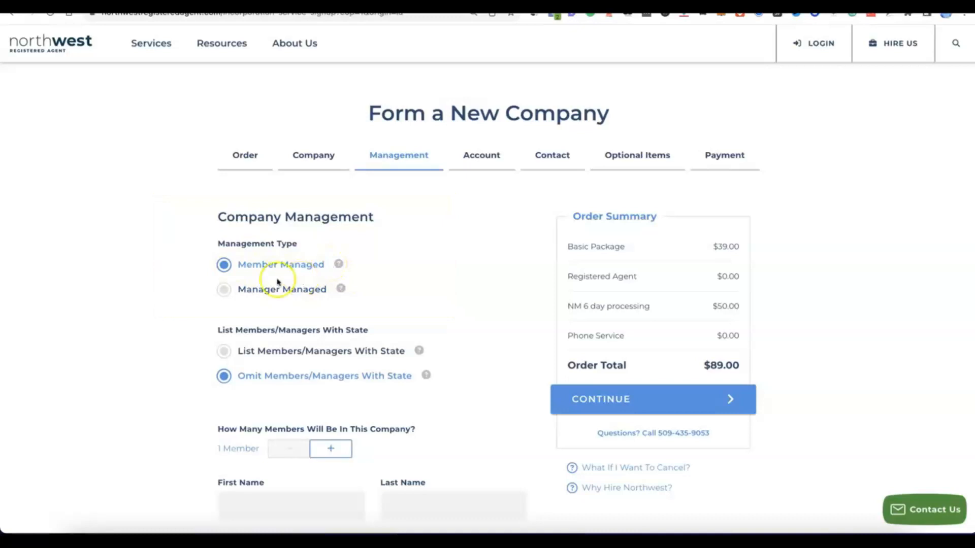
# Set the company to 2 members, fill in both members' first and last names, and continue.
pyautogui.scroll(-2, 274, 259)
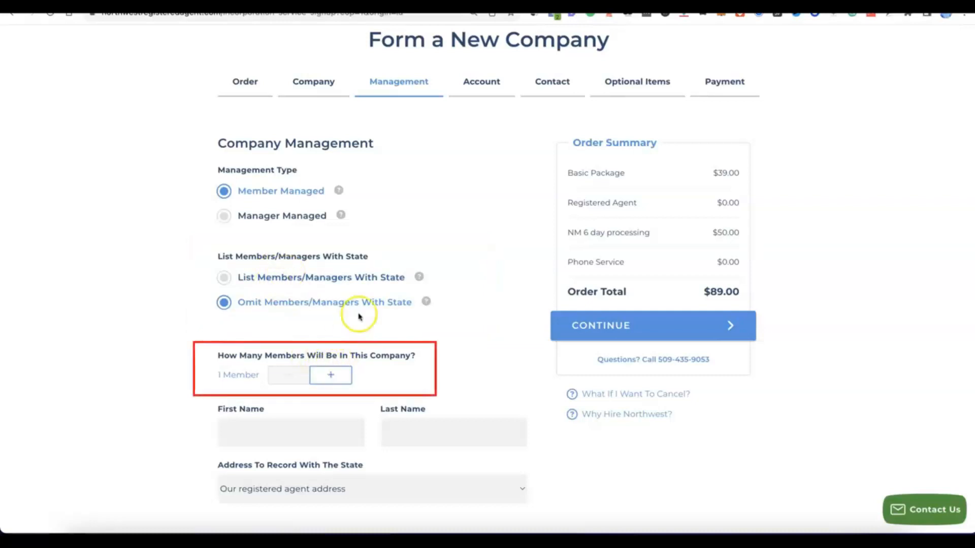
pyautogui.click(339, 375)
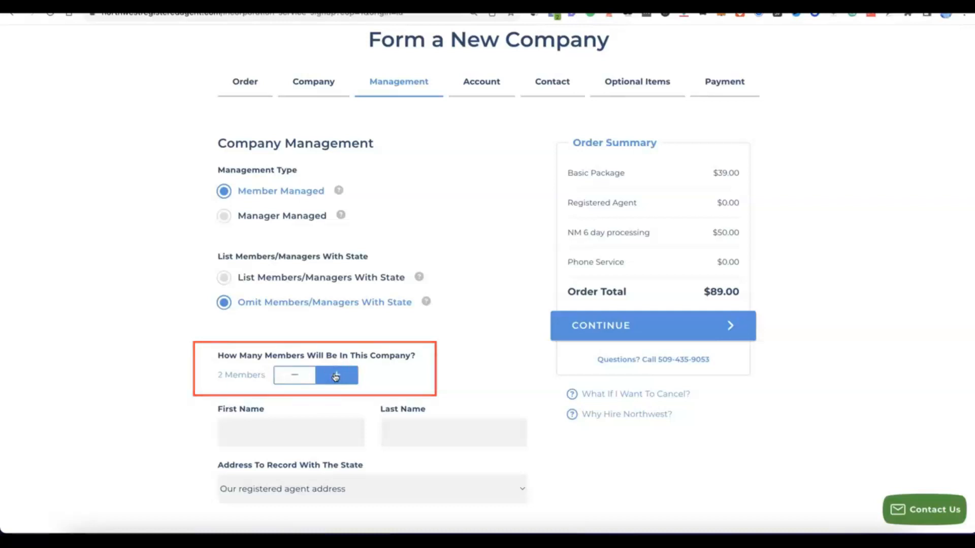
pyautogui.scroll(-1, 335, 377)
pyautogui.scroll(-3, 334, 378)
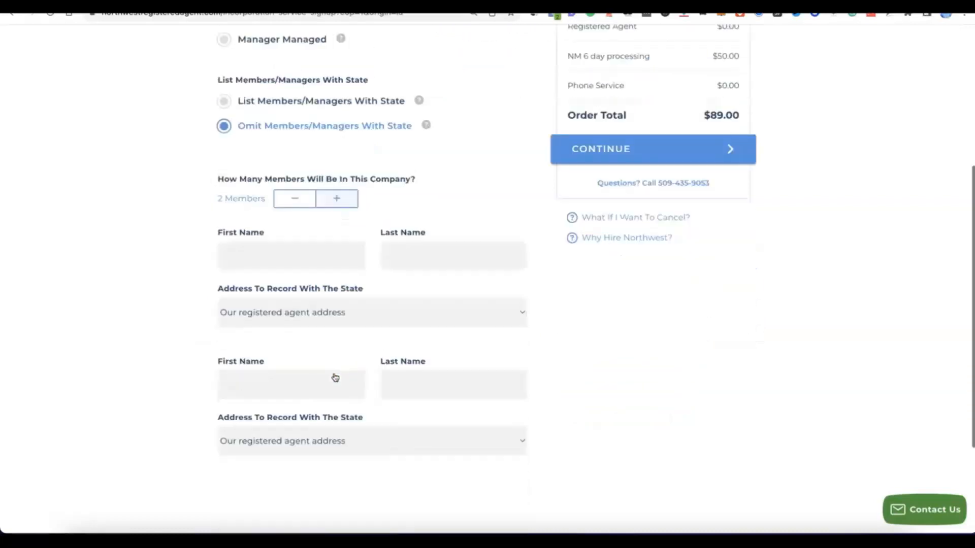
pyautogui.scroll(1, 331, 376)
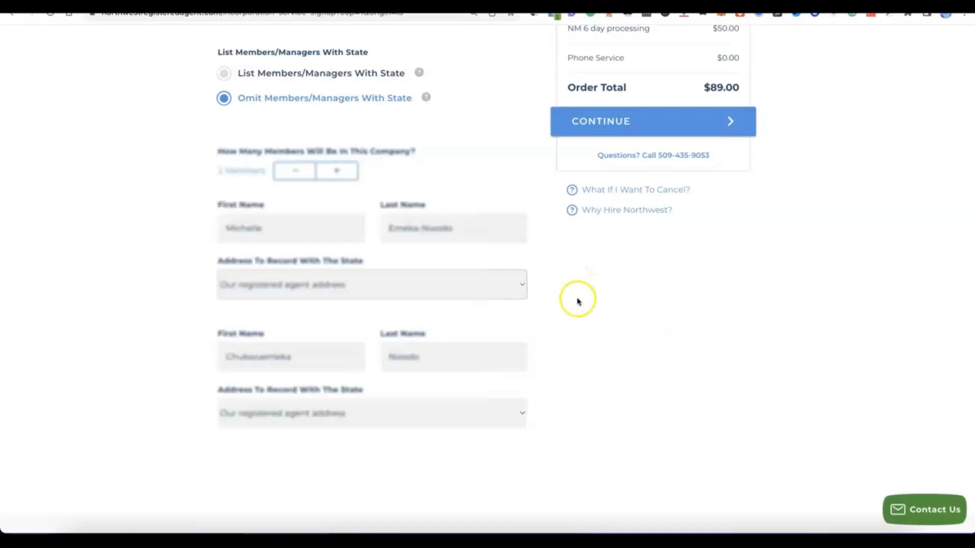
pyautogui.scroll(3, 576, 297)
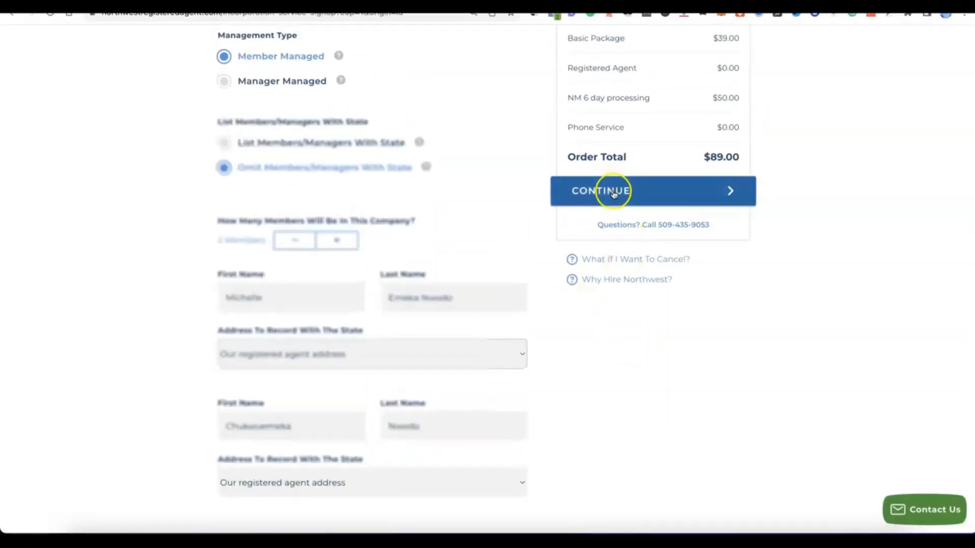
pyautogui.scroll(1, 615, 193)
pyautogui.click(614, 208)
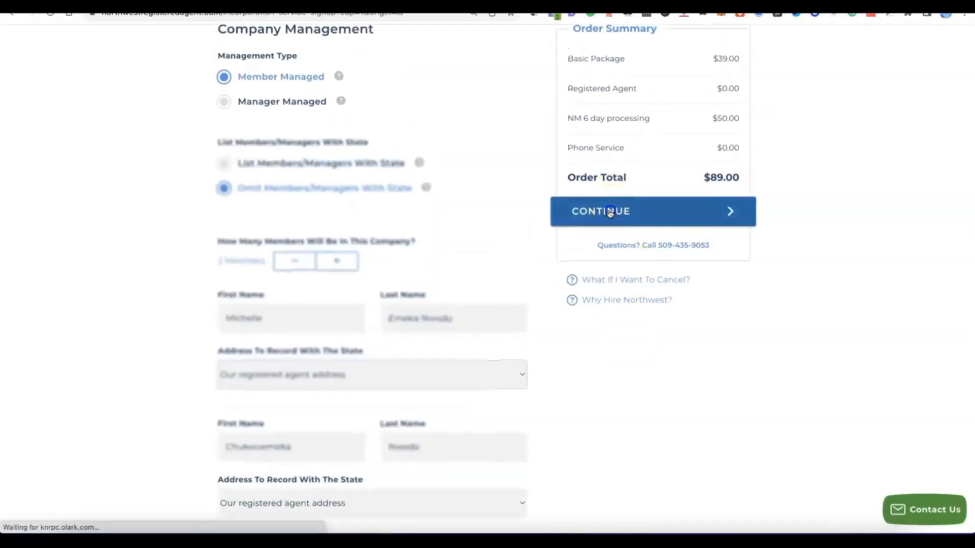
pyautogui.click(601, 210)
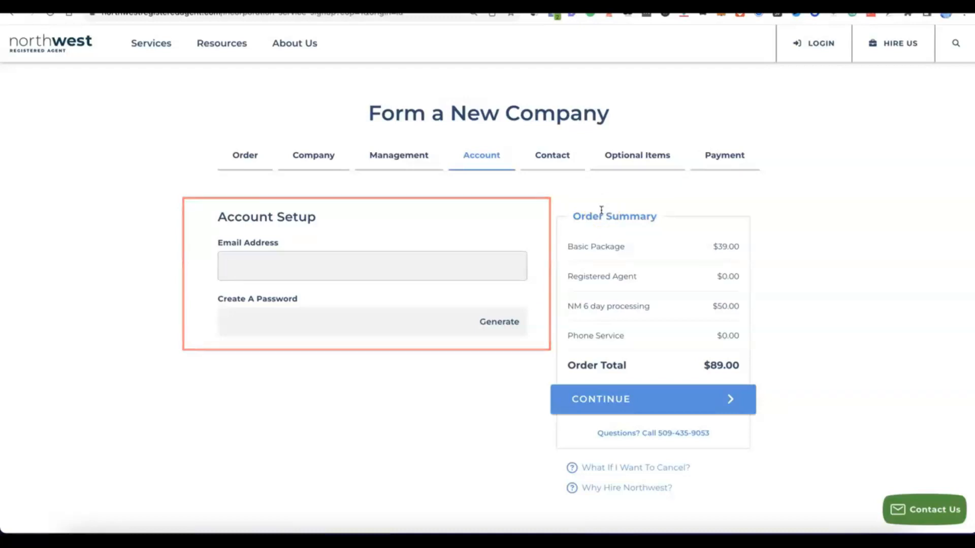
# Enter the account e-mail address, generate an account password, and continue to Contact.
pyautogui.click(332, 257)
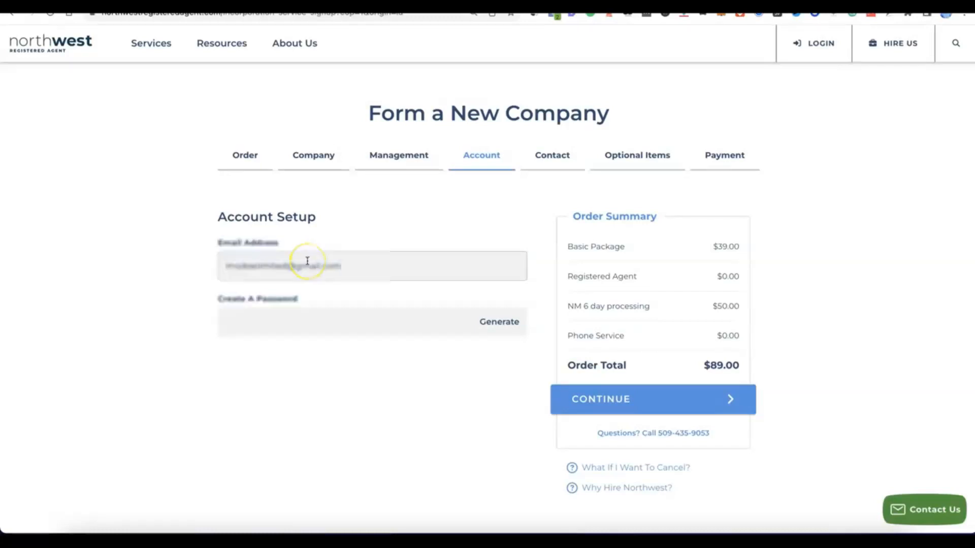
pyautogui.click(314, 321)
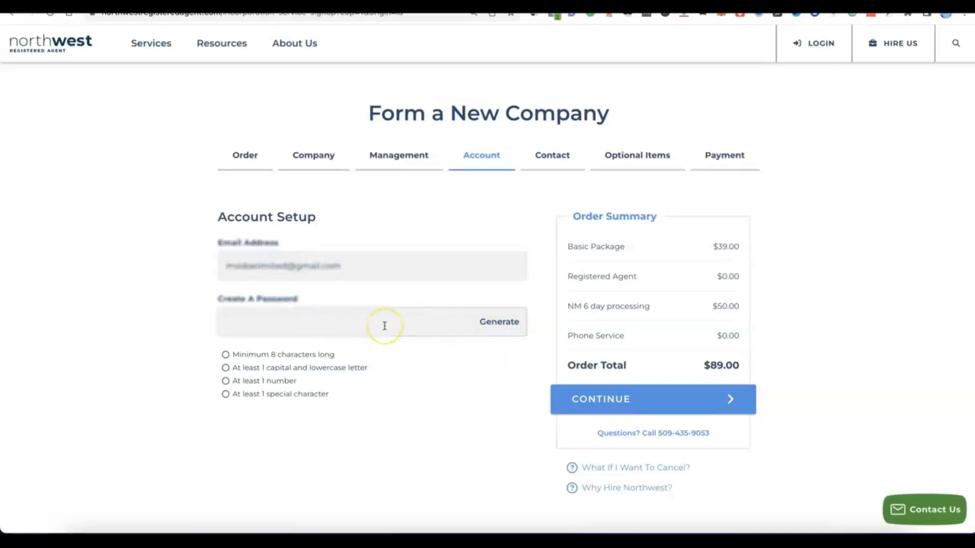
pyautogui.click(502, 323)
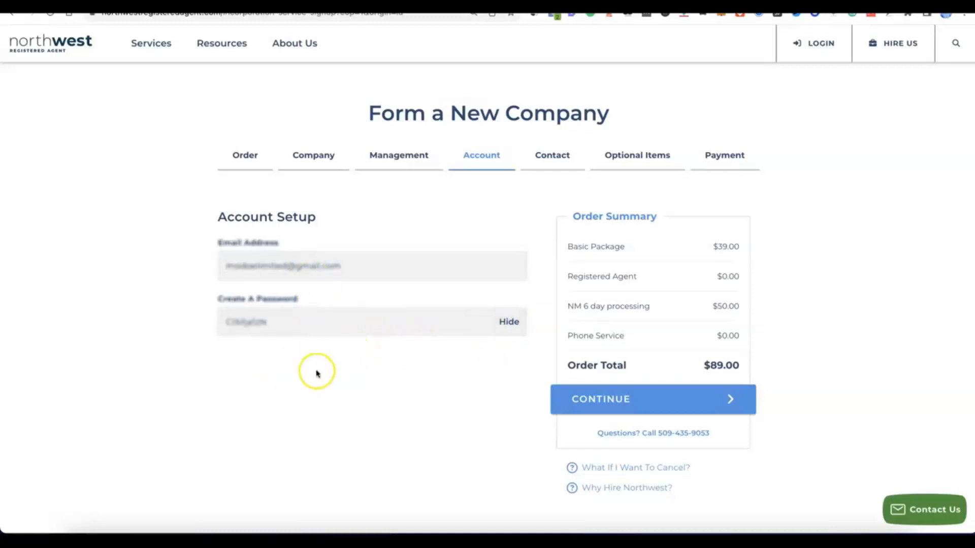
pyautogui.click(352, 365)
pyautogui.scroll(-1, 352, 365)
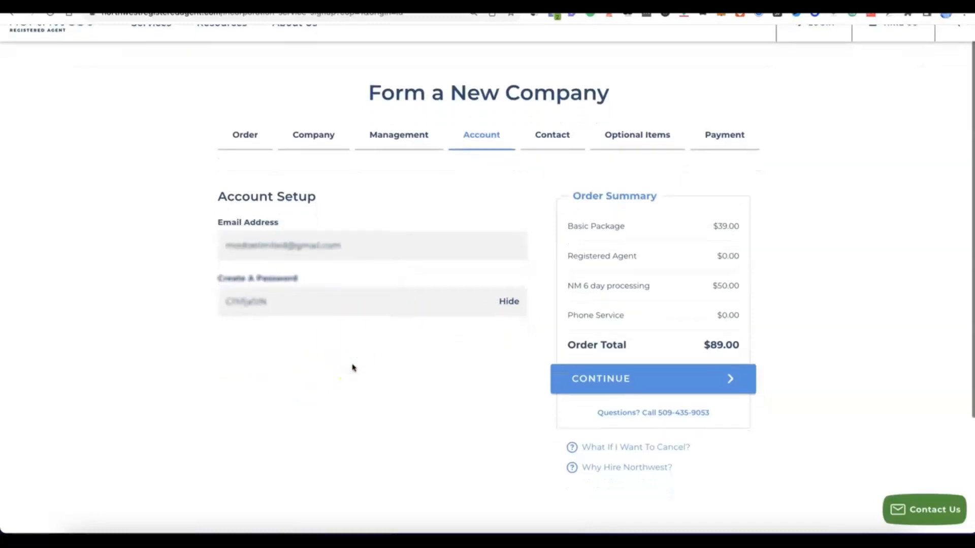
pyautogui.click(623, 393)
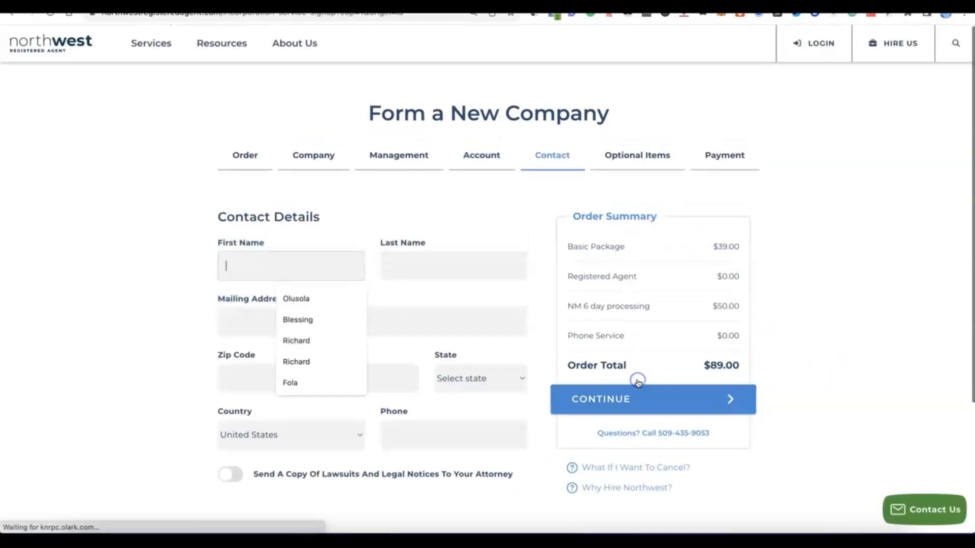
# Fill in the contact's name, mailing address, city, country and phone number, then continue.
pyautogui.click(155, 237)
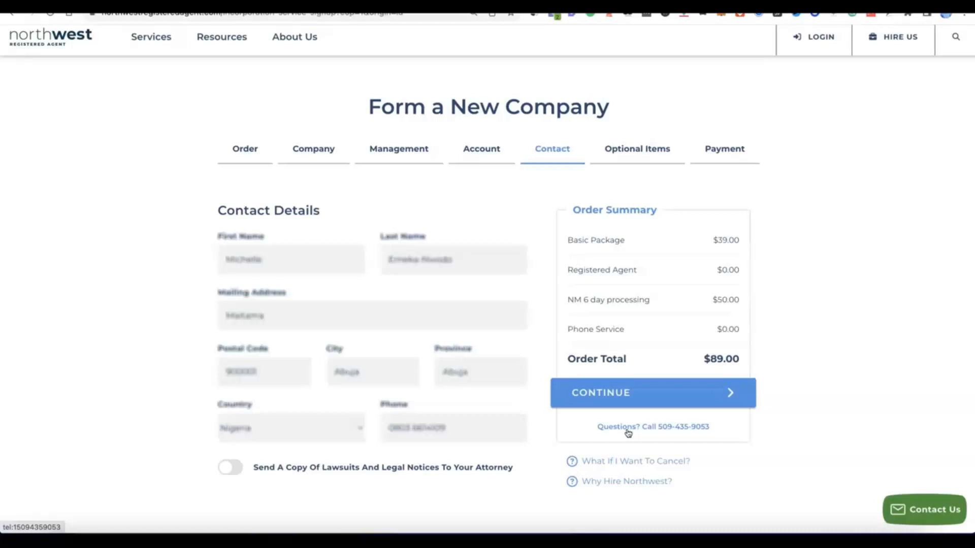
pyautogui.click(605, 402)
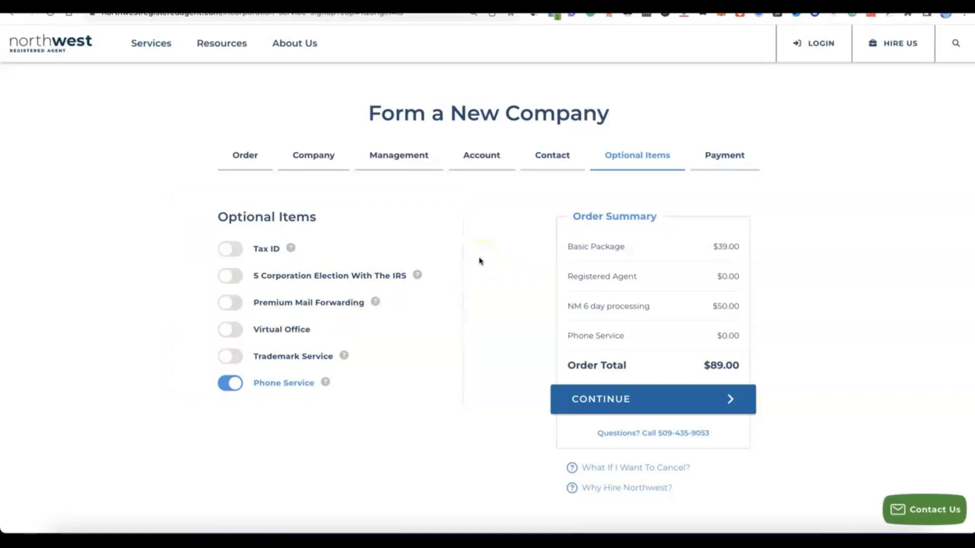
# Turn off the Phone Service optional item.
pyautogui.click(234, 384)
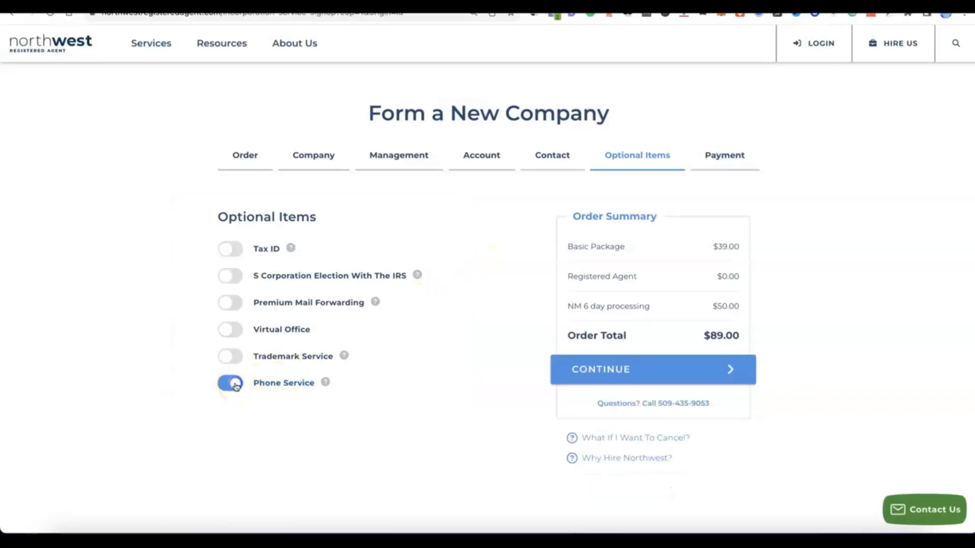
pyautogui.click(225, 385)
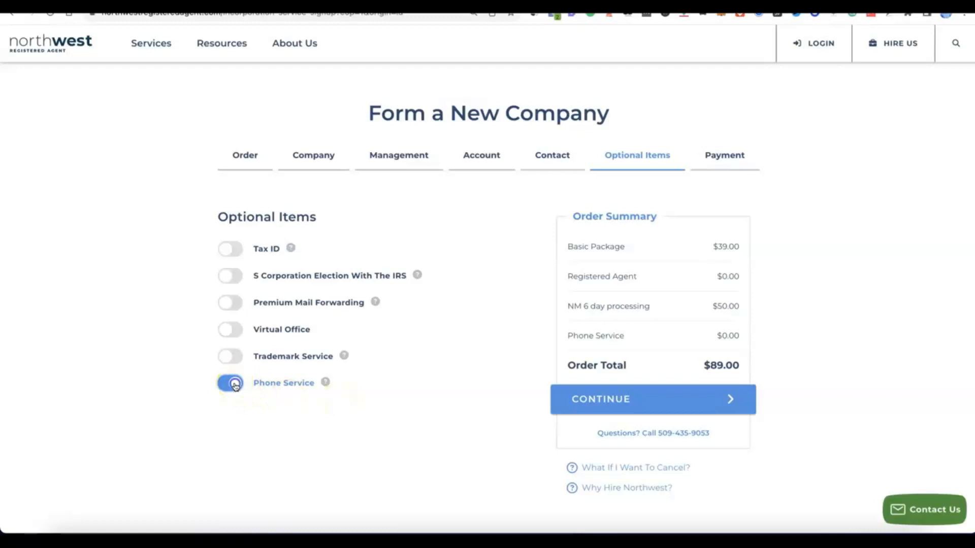
pyautogui.click(235, 386)
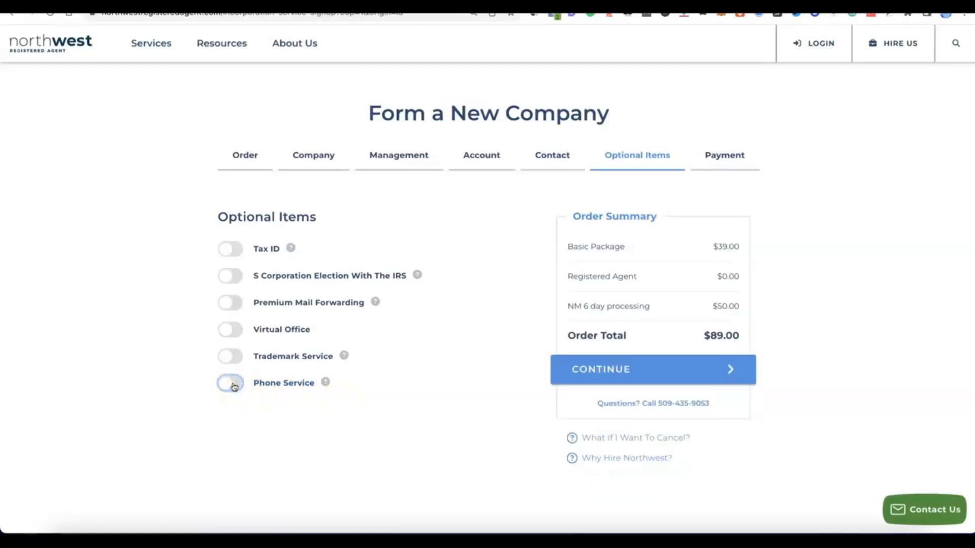
# Add the Tax ID option with Do NOT Have Social Security Number selected, then continue to Payment.
pyautogui.click(225, 249)
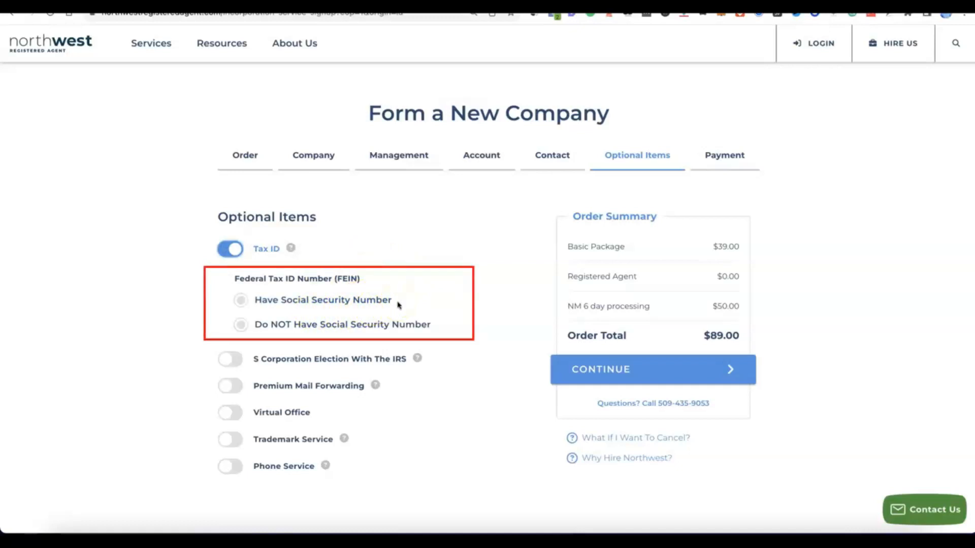
pyautogui.click(242, 300)
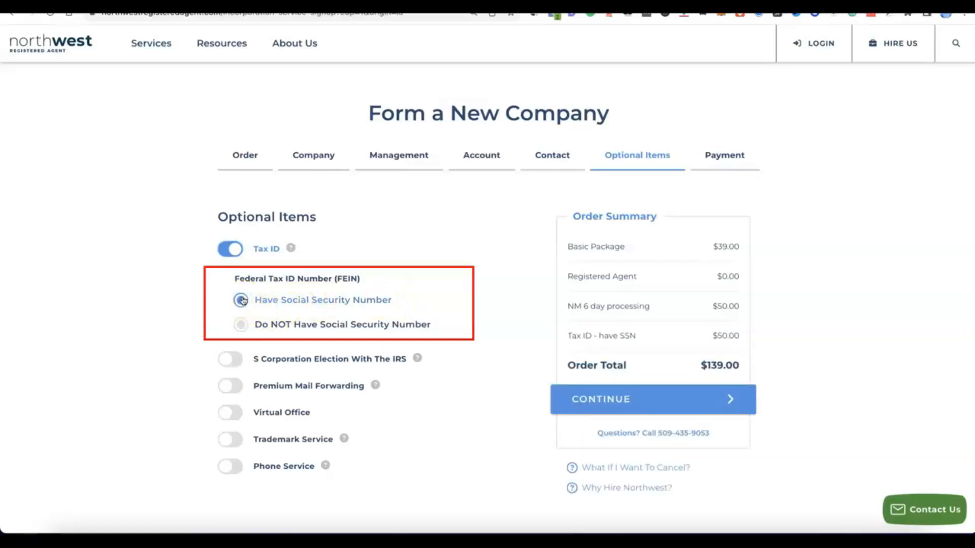
pyautogui.click(238, 325)
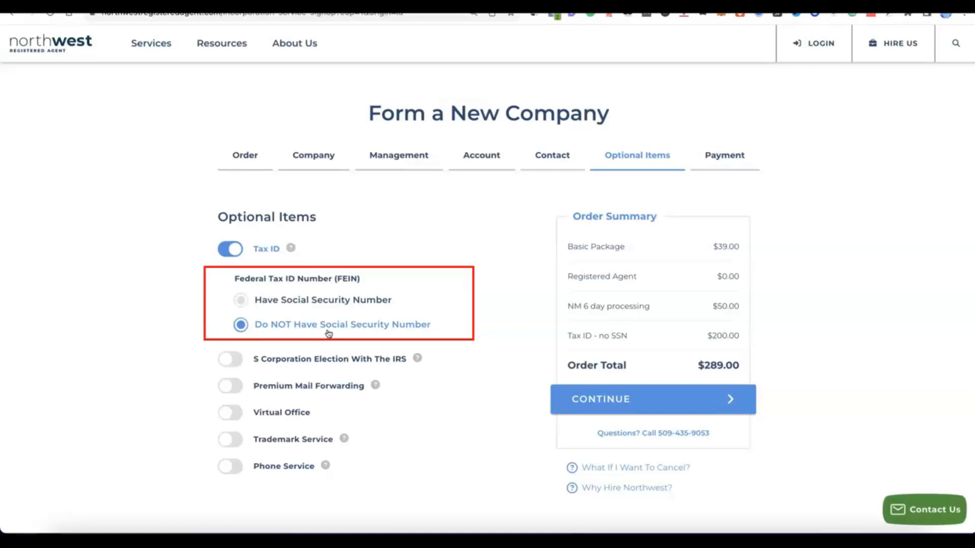
pyautogui.click(329, 330)
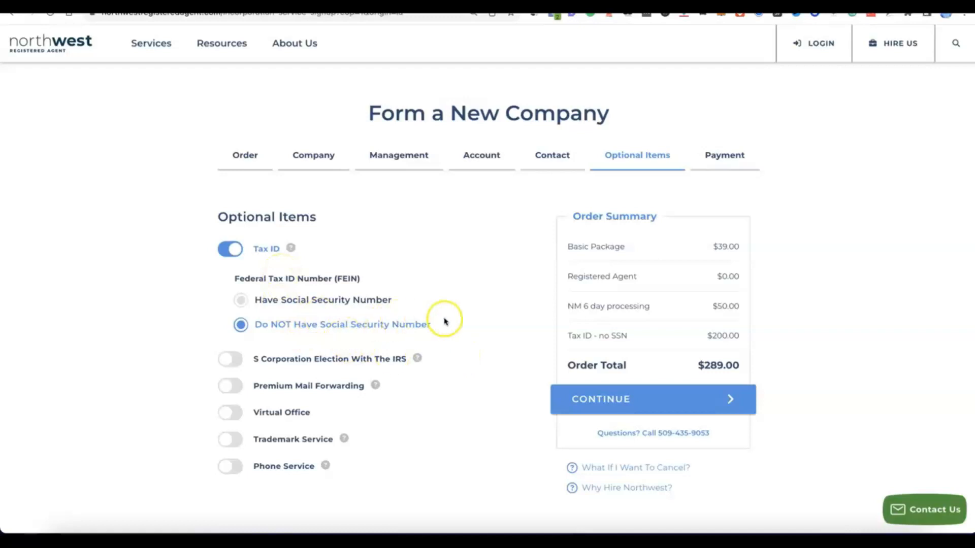
pyautogui.scroll(-1, 444, 322)
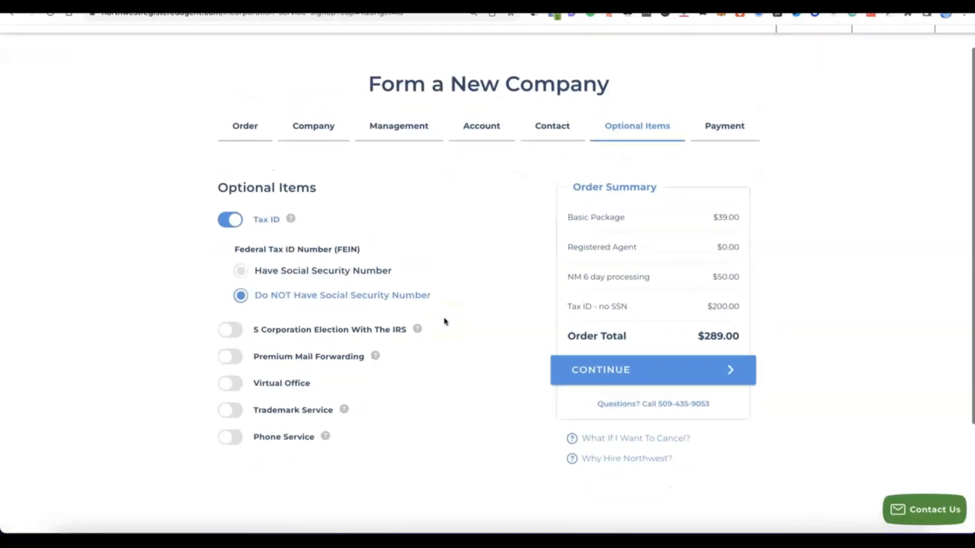
pyautogui.click(616, 370)
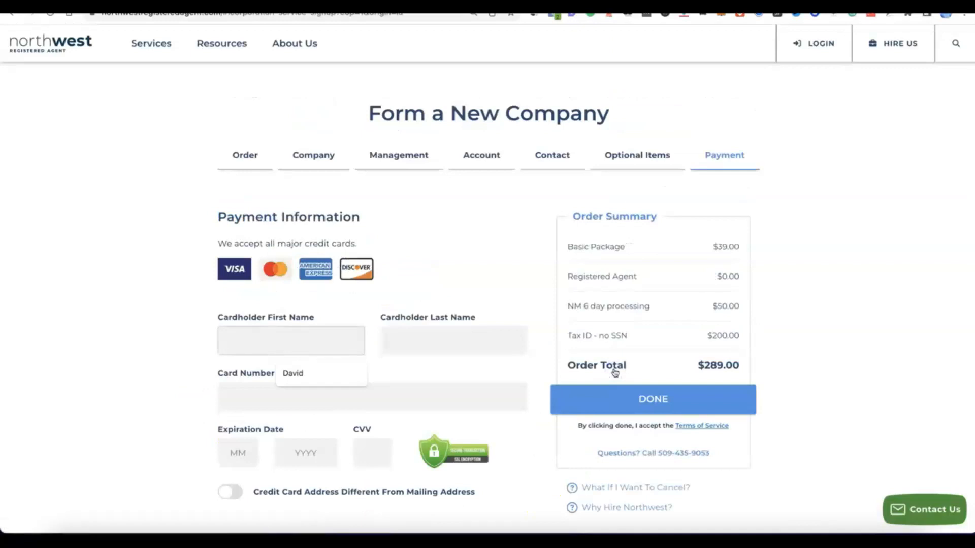
# Enter the cardholder's name, card number, expiration date and CVV, then complete the order.
pyautogui.scroll(-3, 614, 371)
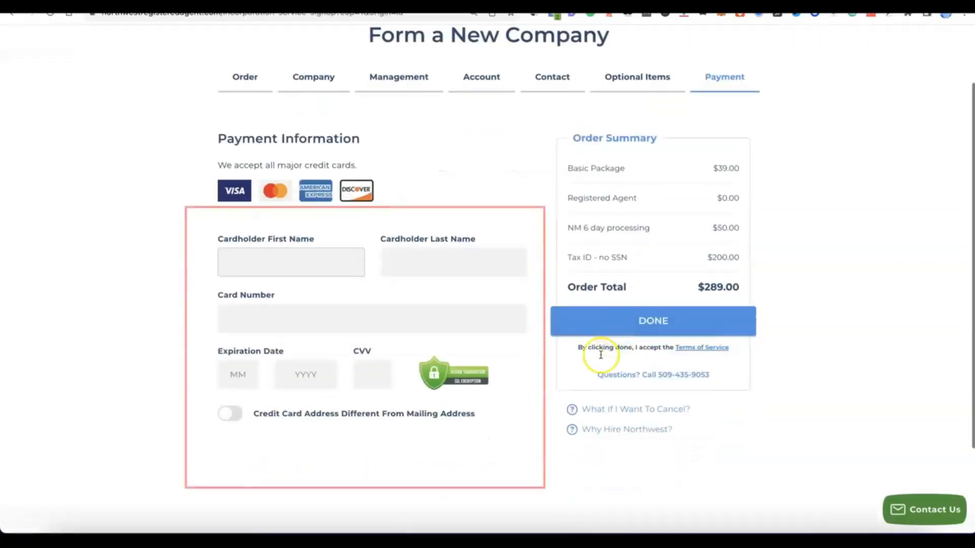
pyautogui.click(266, 262)
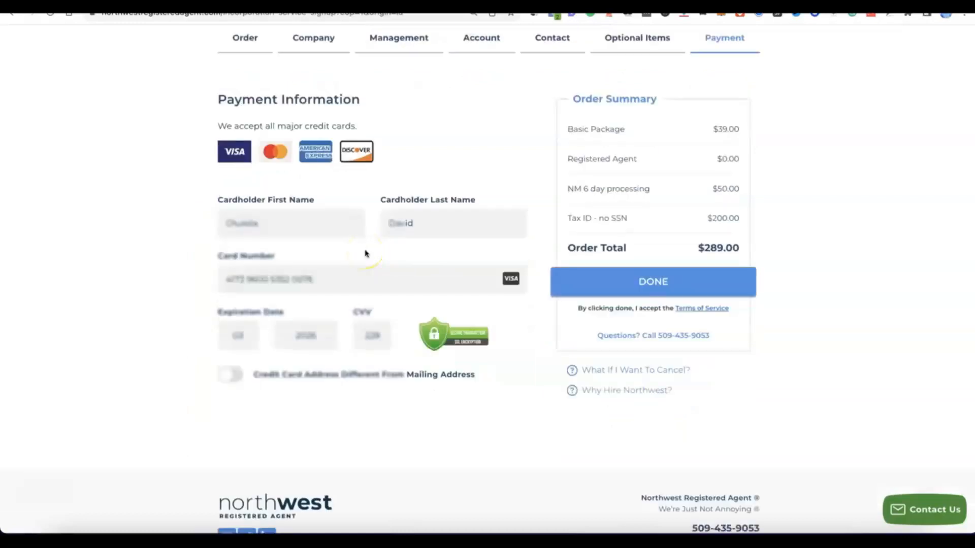
pyautogui.click(622, 284)
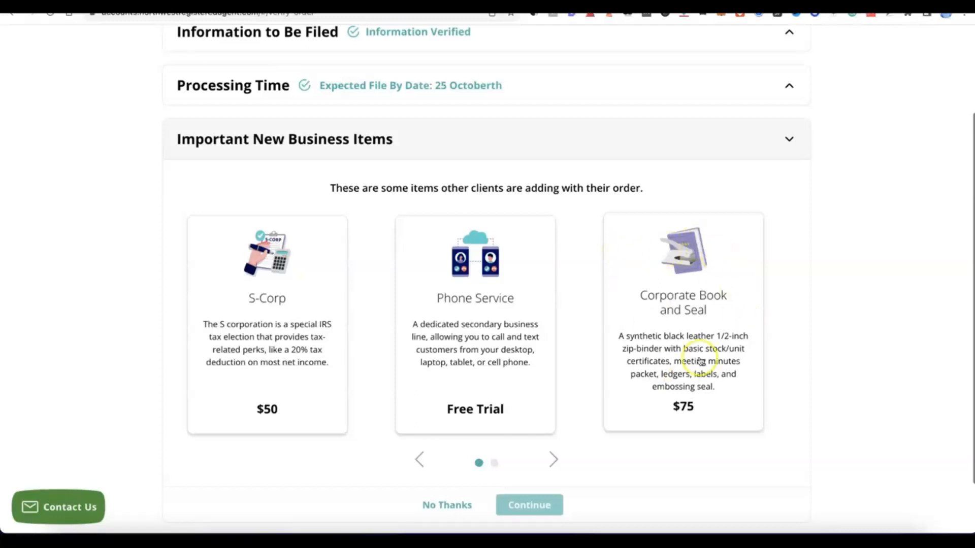
# Decline the suggested new business items and submit the order from the verification page.
pyautogui.scroll(-1, 599, 272)
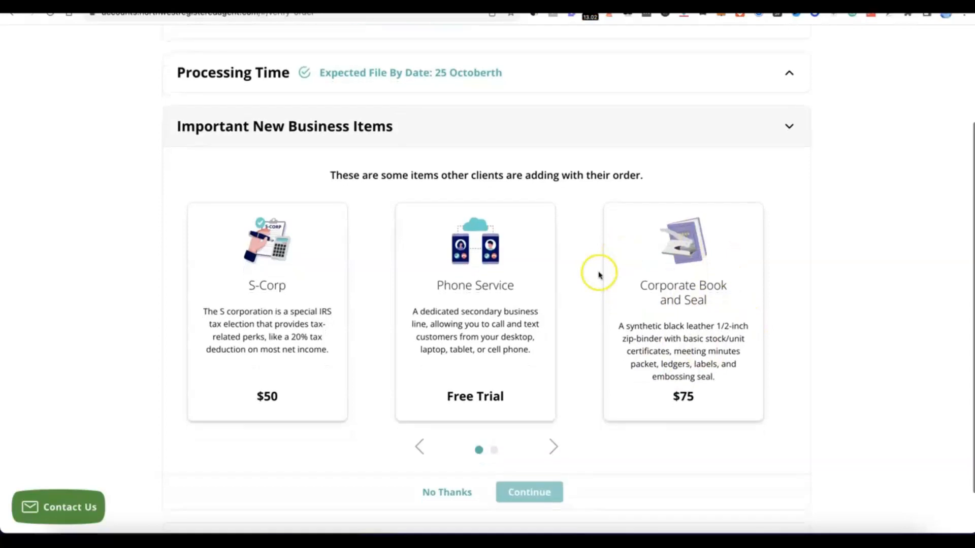
pyautogui.scroll(-1, 505, 315)
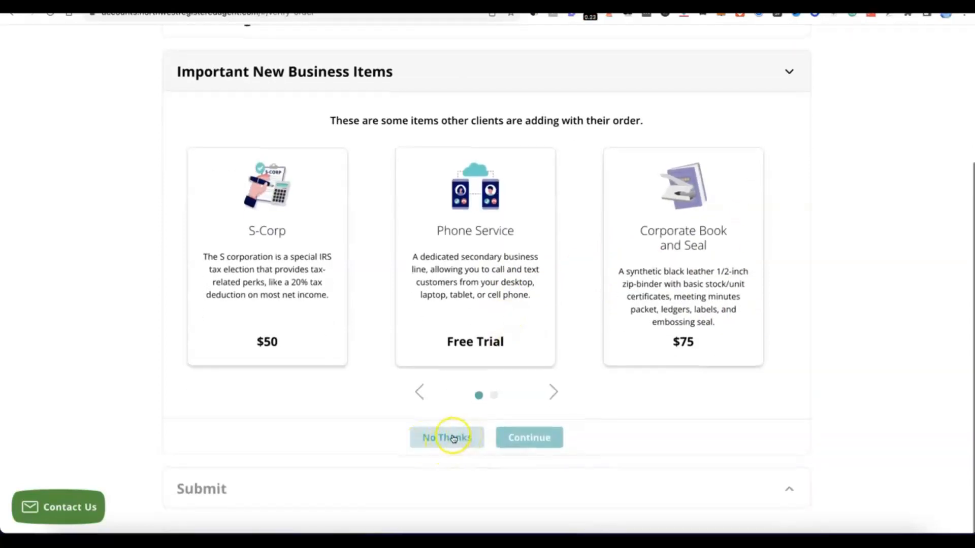
pyautogui.click(453, 437)
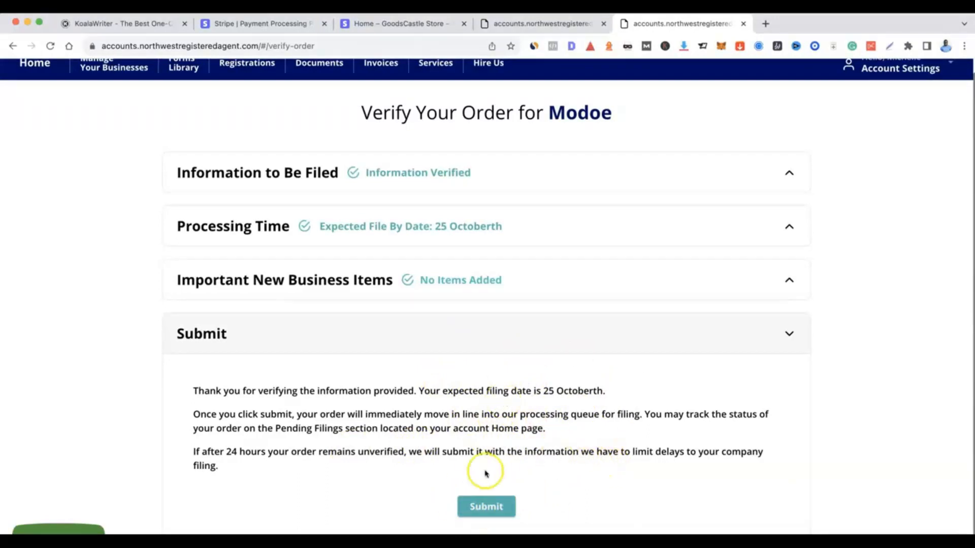
pyautogui.click(487, 507)
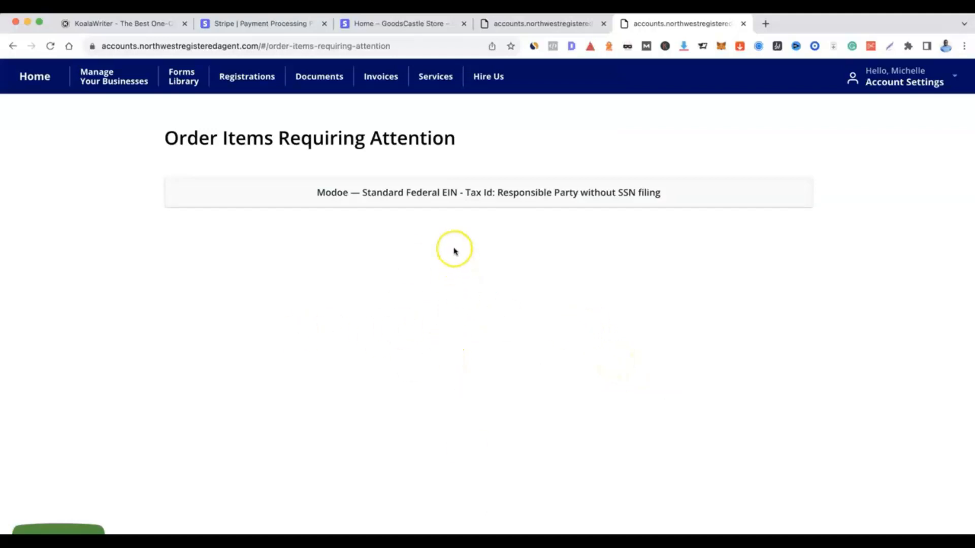
# Open the pending EIN order item and choose the existing account contact as the responsible party.
pyautogui.click(407, 193)
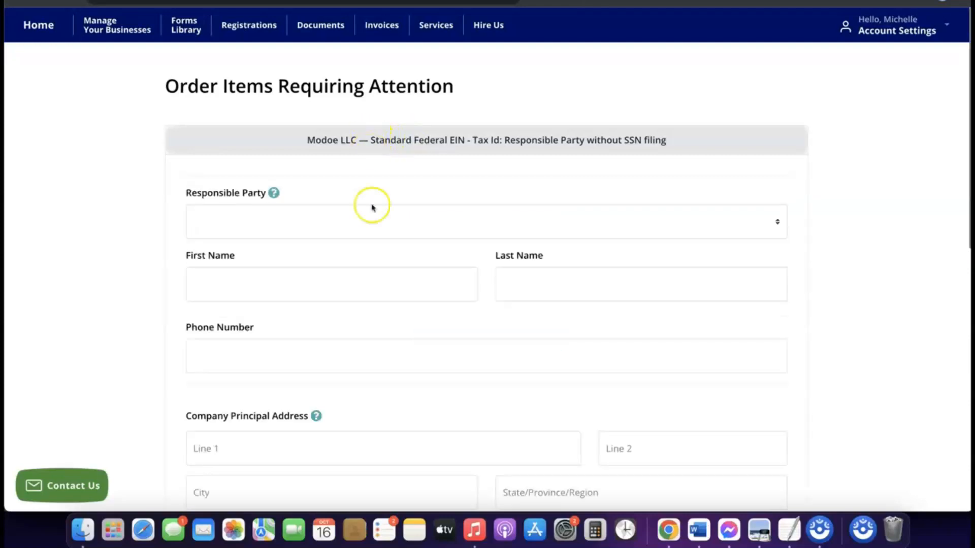
pyautogui.scroll(-3, 370, 227)
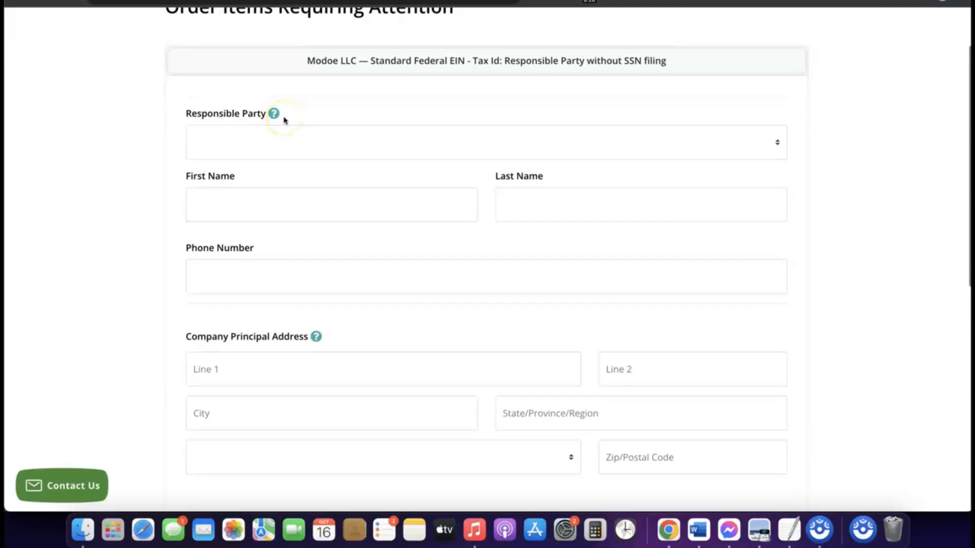
pyautogui.click(267, 134)
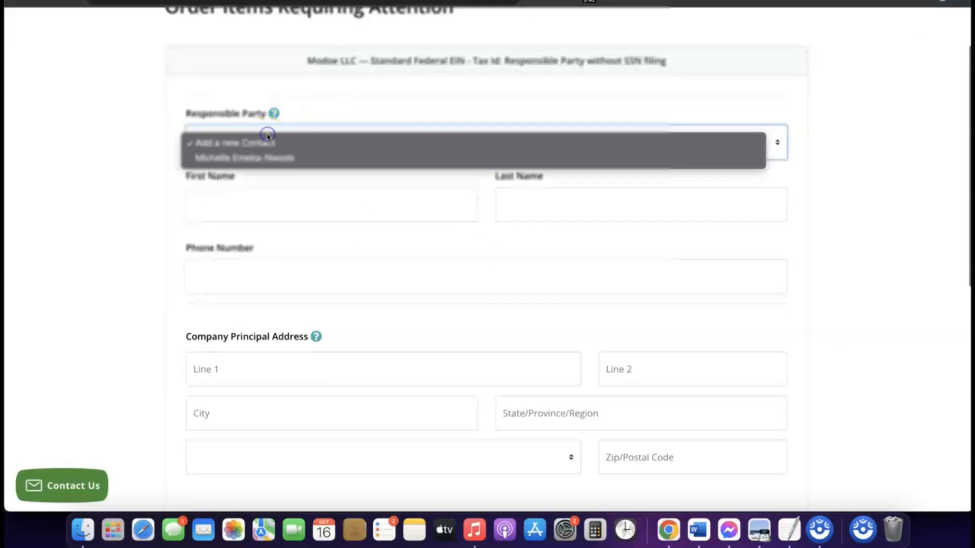
pyautogui.click(258, 159)
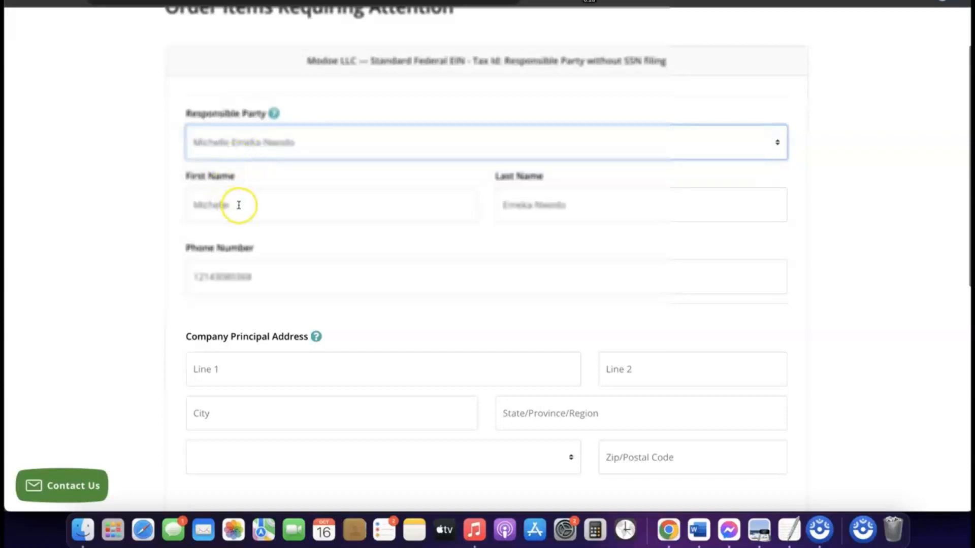
# Set the company start date to 16/01/2024 using the date picker.
pyautogui.scroll(-3, 404, 239)
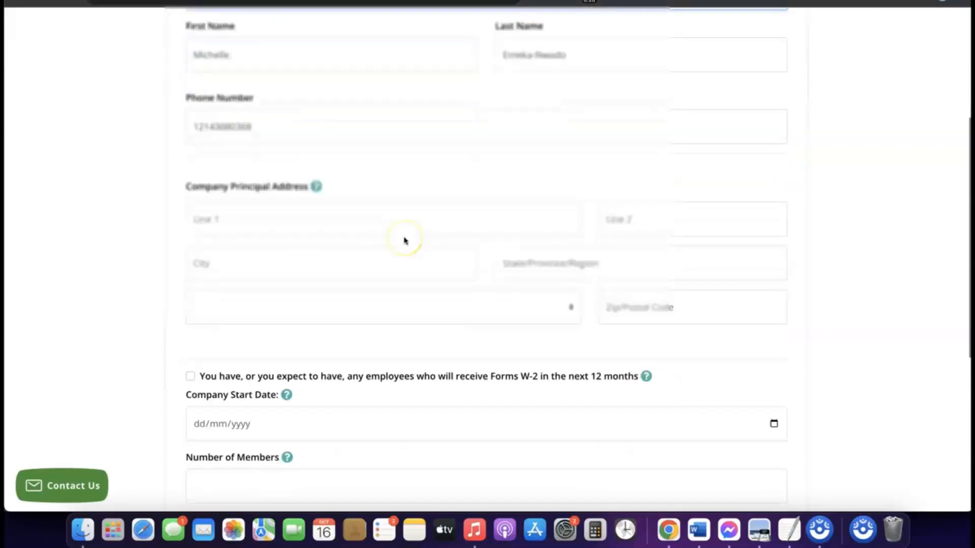
pyautogui.scroll(-1, 404, 240)
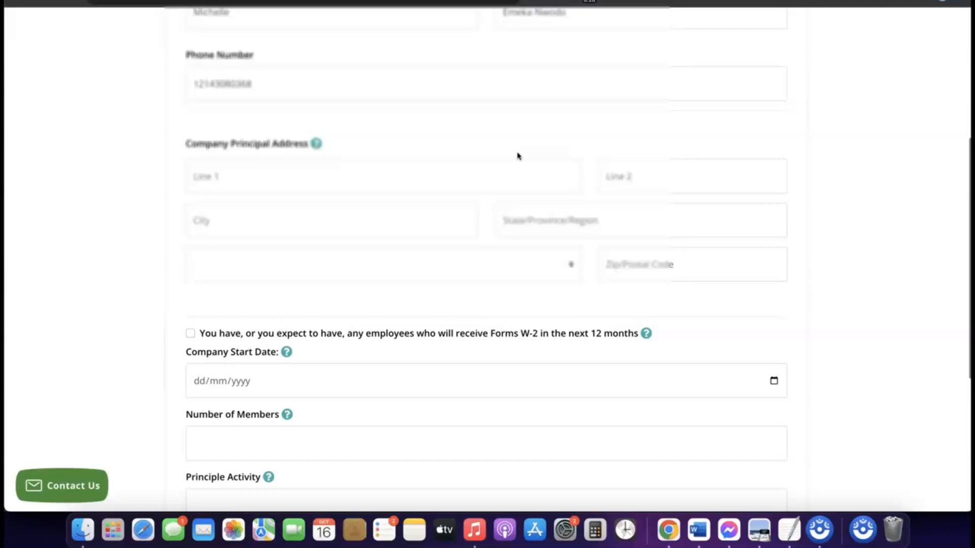
pyautogui.scroll(-2, 331, 148)
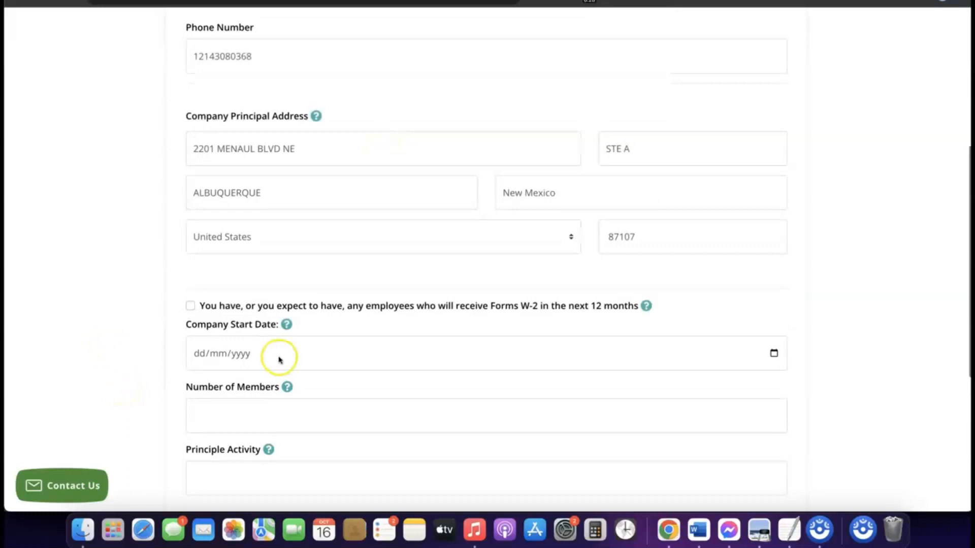
pyautogui.scroll(-1, 278, 359)
pyautogui.scroll(-1, 279, 360)
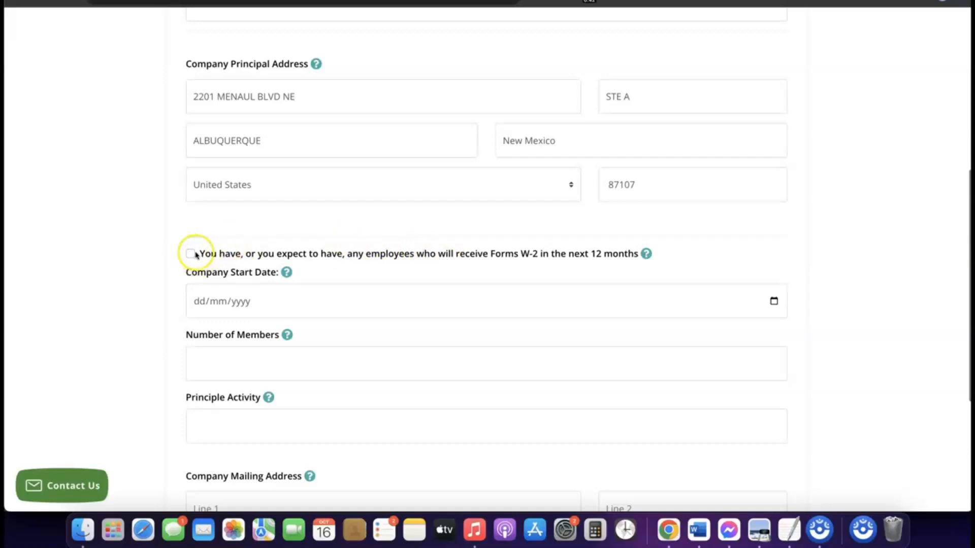
pyautogui.scroll(-1, 217, 255)
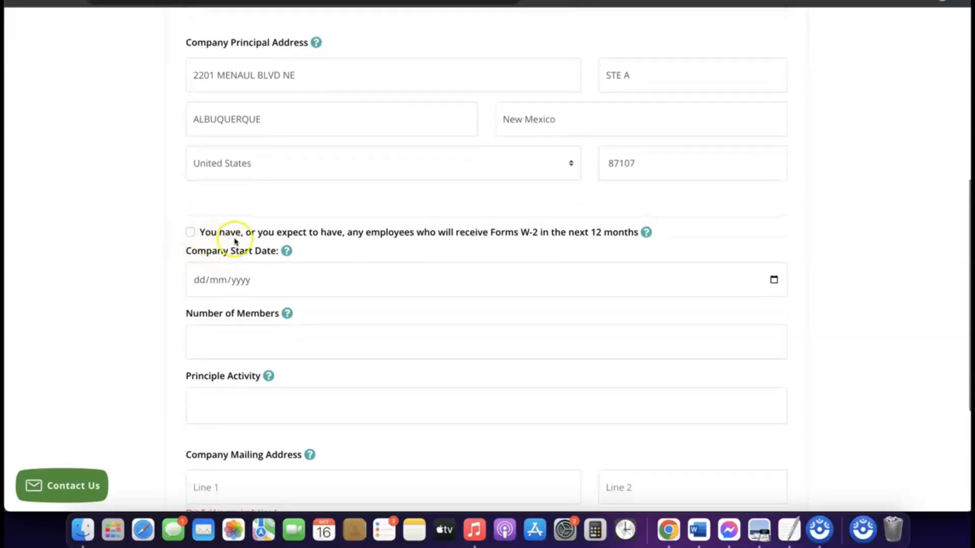
pyautogui.scroll(-1, 235, 241)
pyautogui.scroll(-1, 235, 241)
pyautogui.click(236, 254)
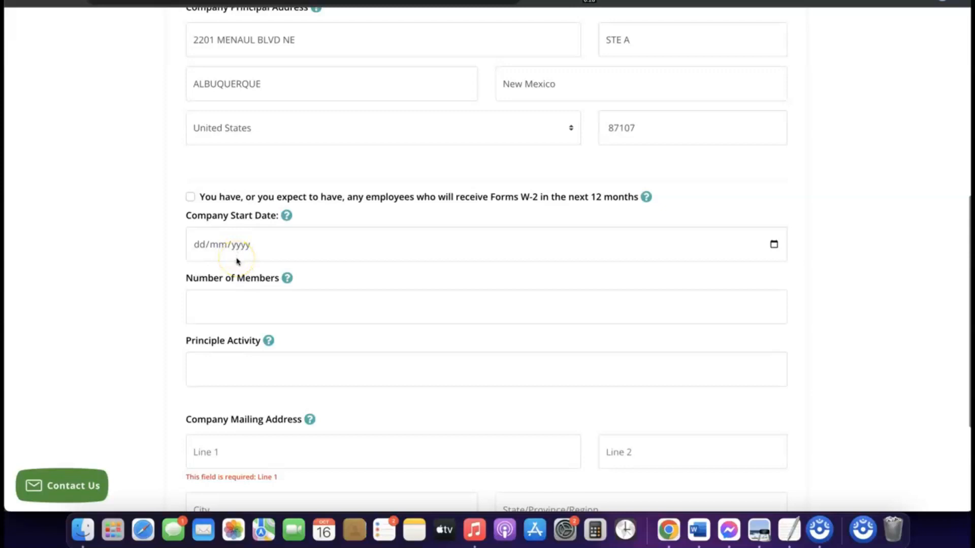
pyautogui.click(234, 248)
pyautogui.click(234, 247)
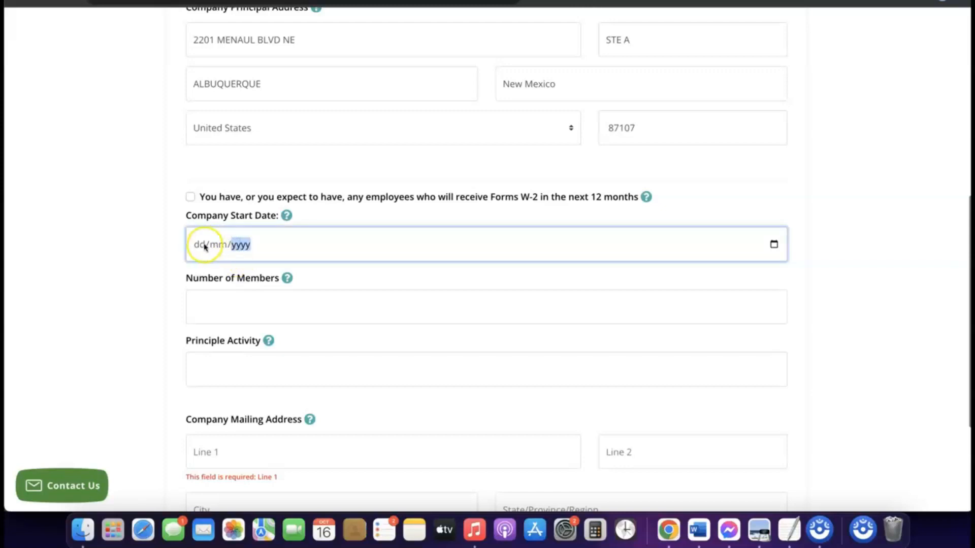
pyautogui.click(287, 216)
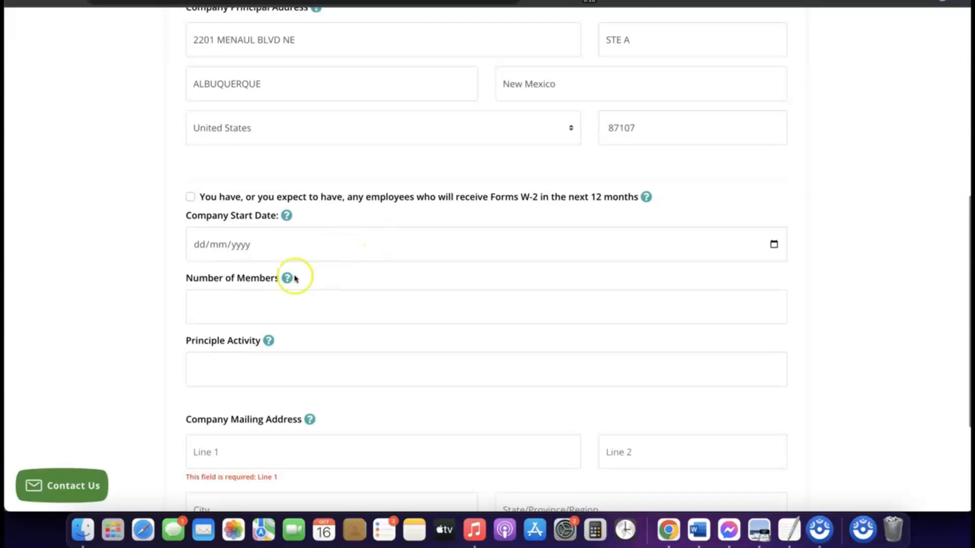
pyautogui.click(774, 245)
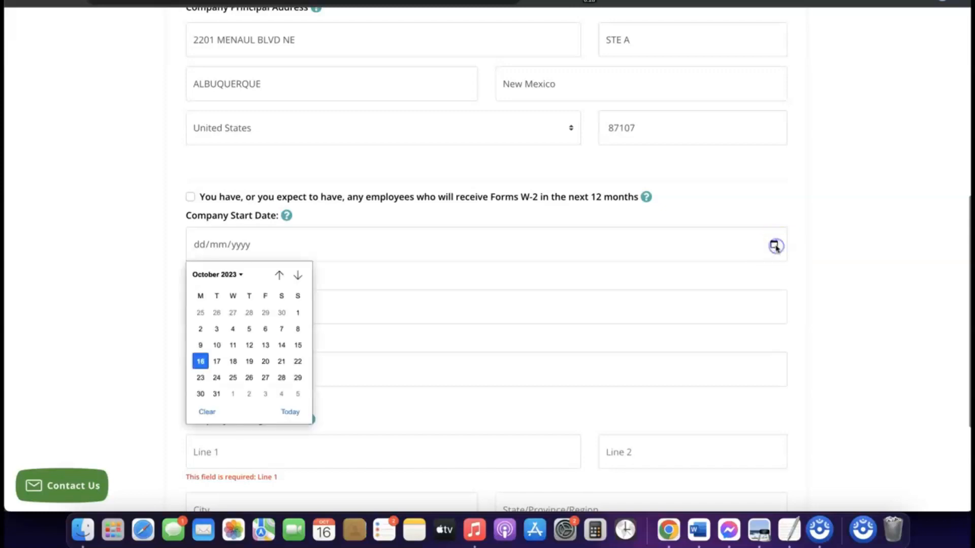
pyautogui.click(238, 274)
pyautogui.click(213, 369)
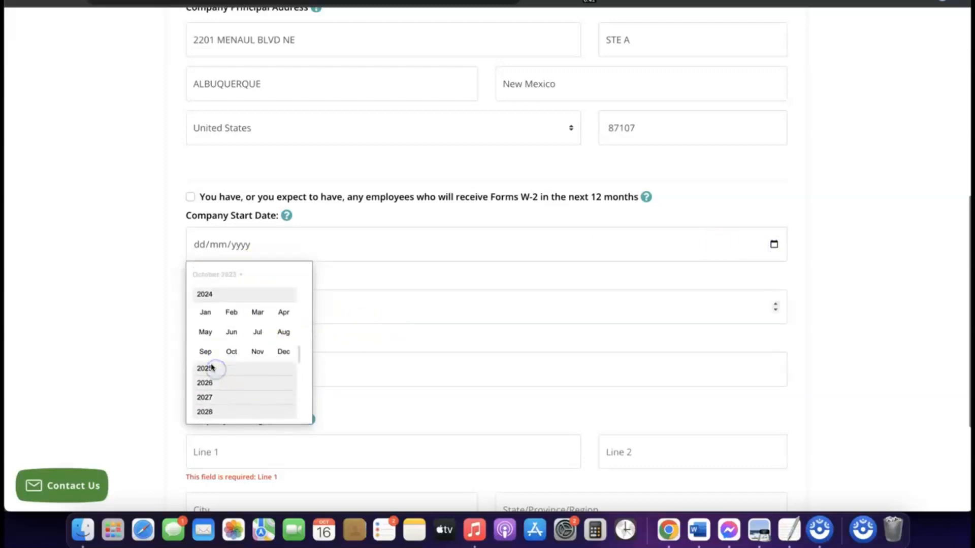
pyautogui.click(205, 313)
# Set the number of members to 1.
pyautogui.click(424, 303)
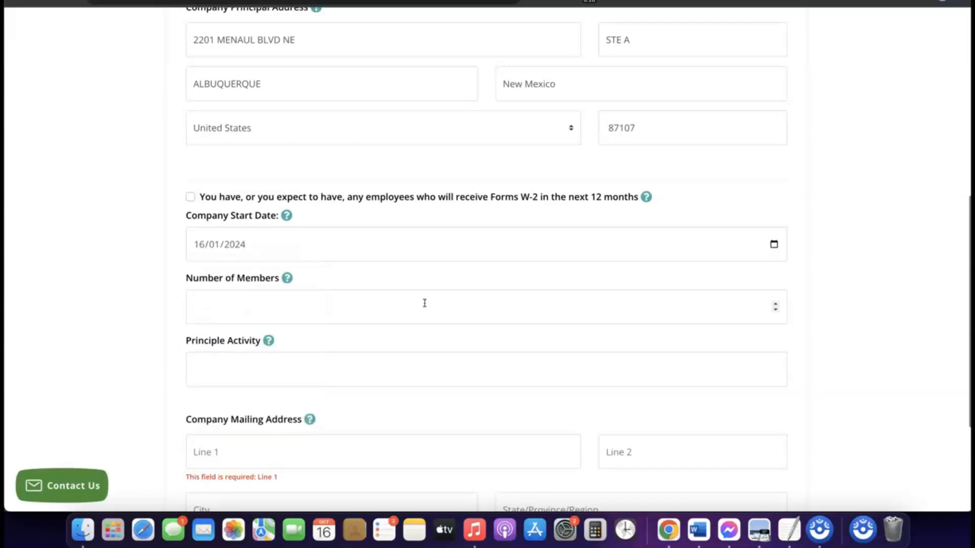
pyautogui.scroll(-1, 406, 291)
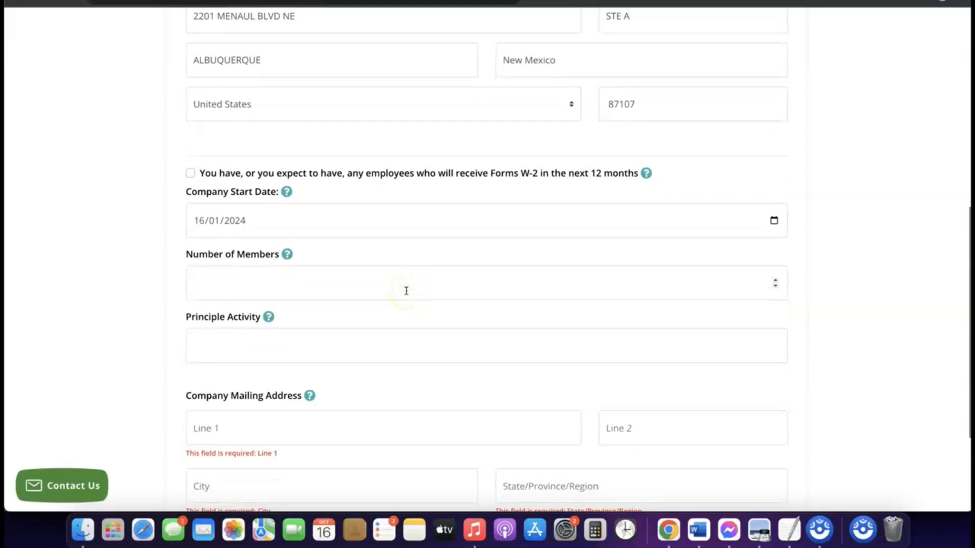
pyautogui.click(360, 284)
pyautogui.click(337, 281)
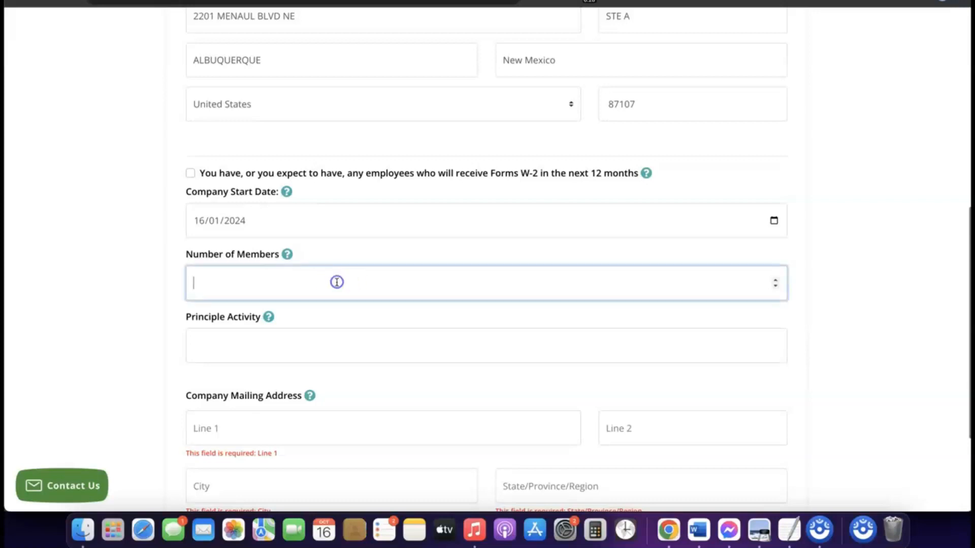
pyautogui.write('1')
# Enter eCommerce as the principle activity.
pyautogui.scroll(-3, 337, 285)
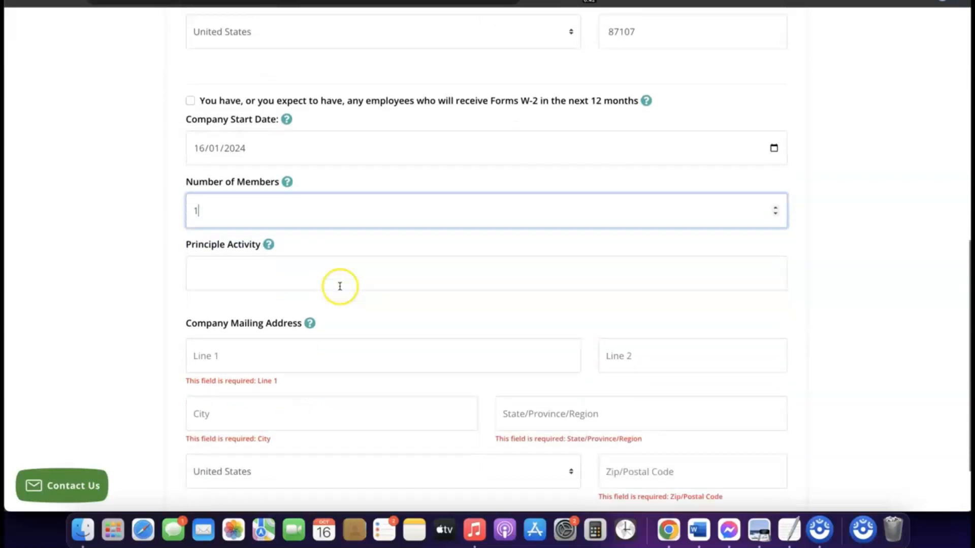
pyautogui.click(306, 270)
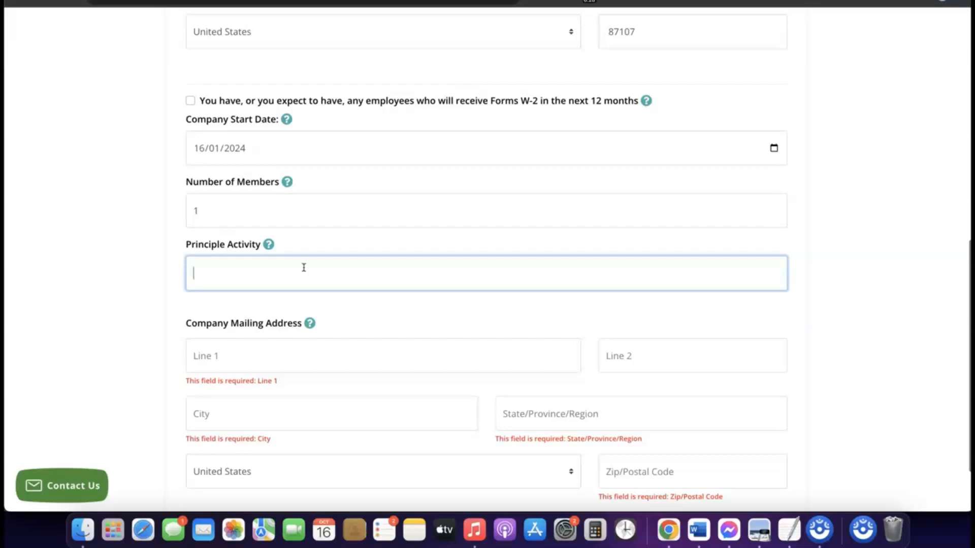
pyautogui.write('eCommerce')
pyautogui.scroll(1, 274, 290)
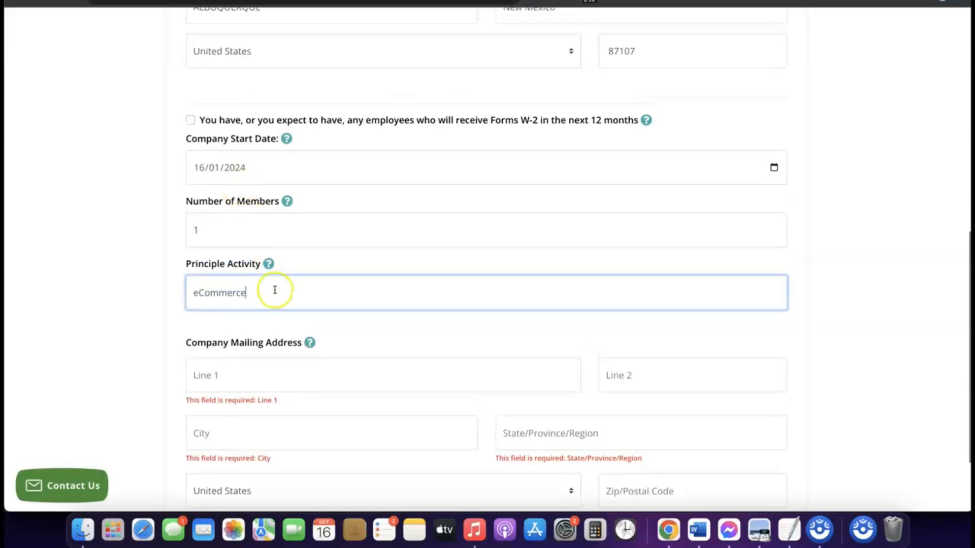
pyautogui.scroll(-1, 274, 289)
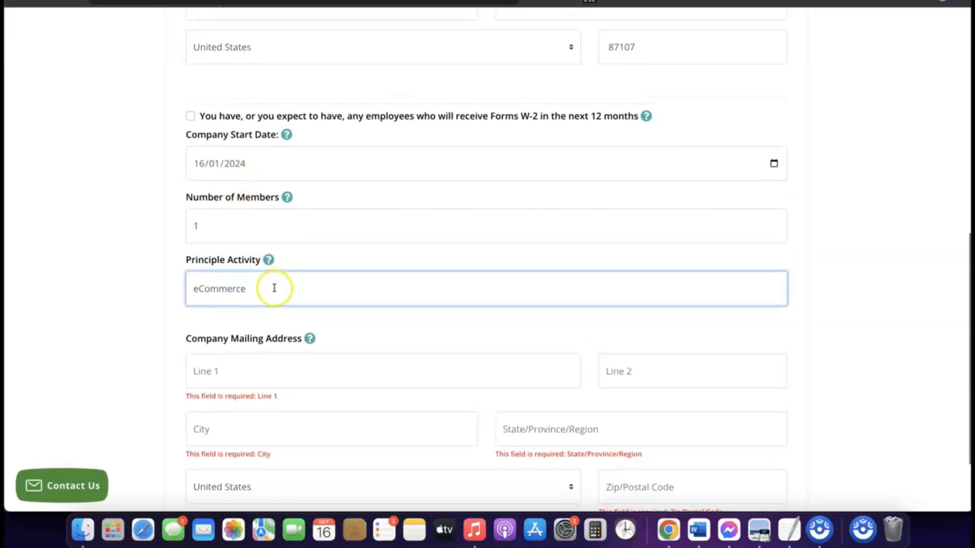
# Copy the first line of the company principal address.
pyautogui.scroll(-4, 274, 288)
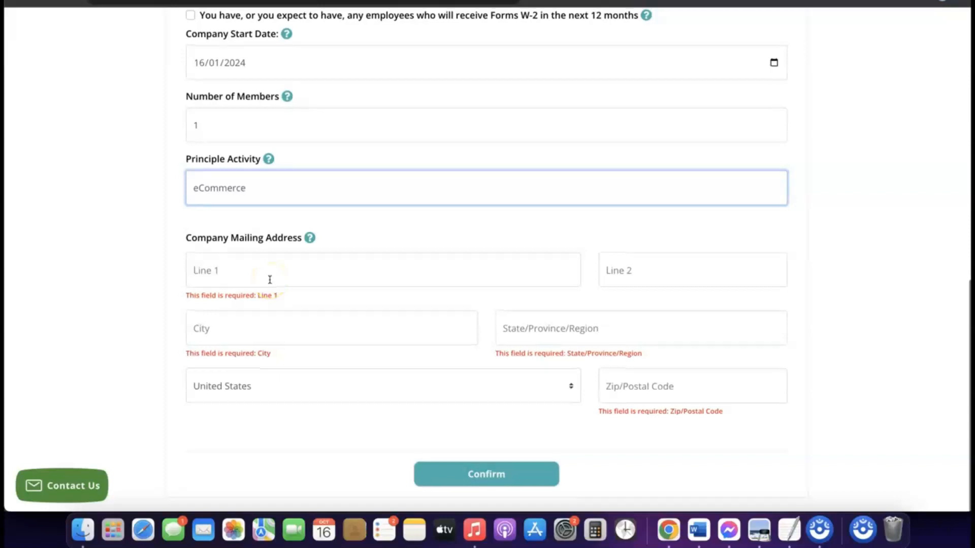
pyautogui.scroll(10, 269, 280)
pyautogui.scroll(-10, 270, 280)
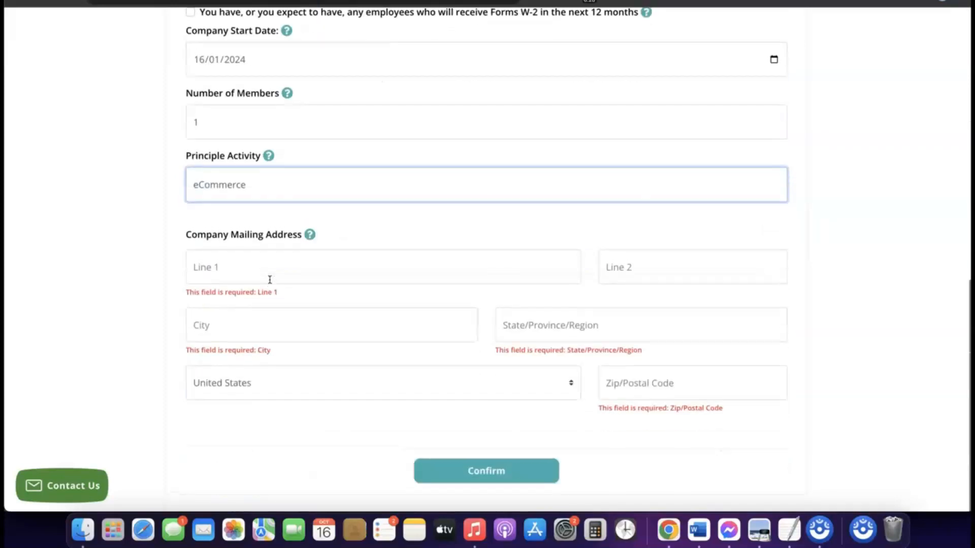
pyautogui.scroll(7, 270, 287)
pyautogui.scroll(2, 272, 291)
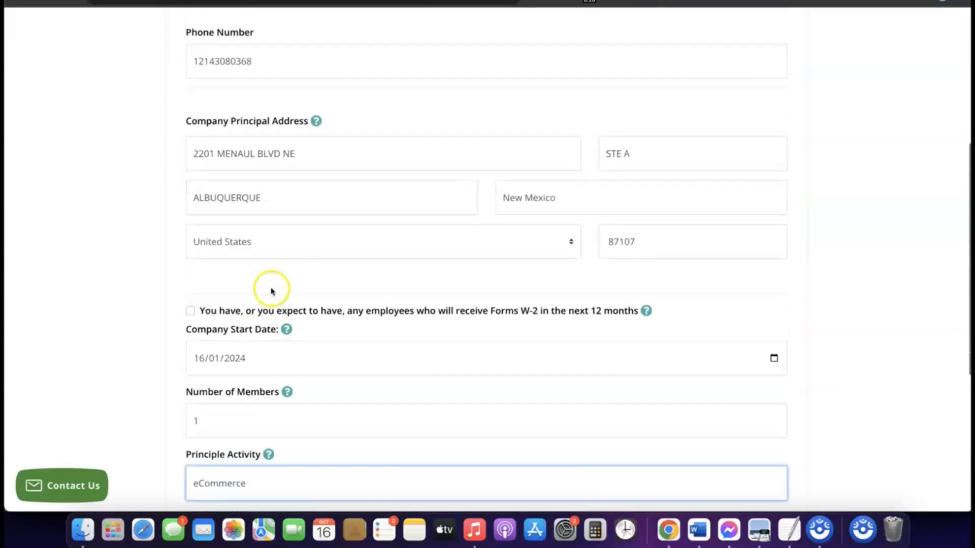
pyautogui.click(270, 154)
pyautogui.tripleClick(271, 154)
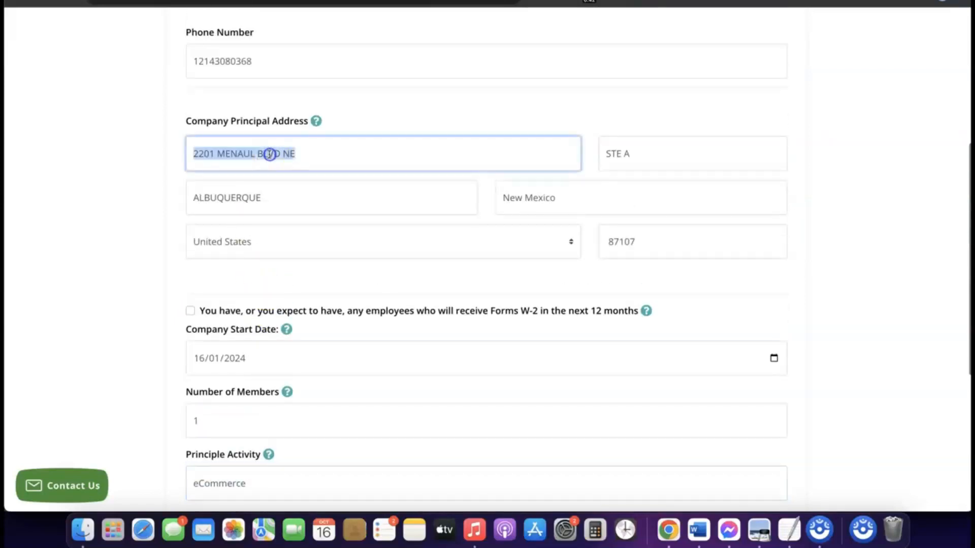
pyautogui.rightClick(270, 153)
pyautogui.click(299, 244)
# Fill in the company mailing address so it matches the principal address.
pyautogui.scroll(-9, 299, 246)
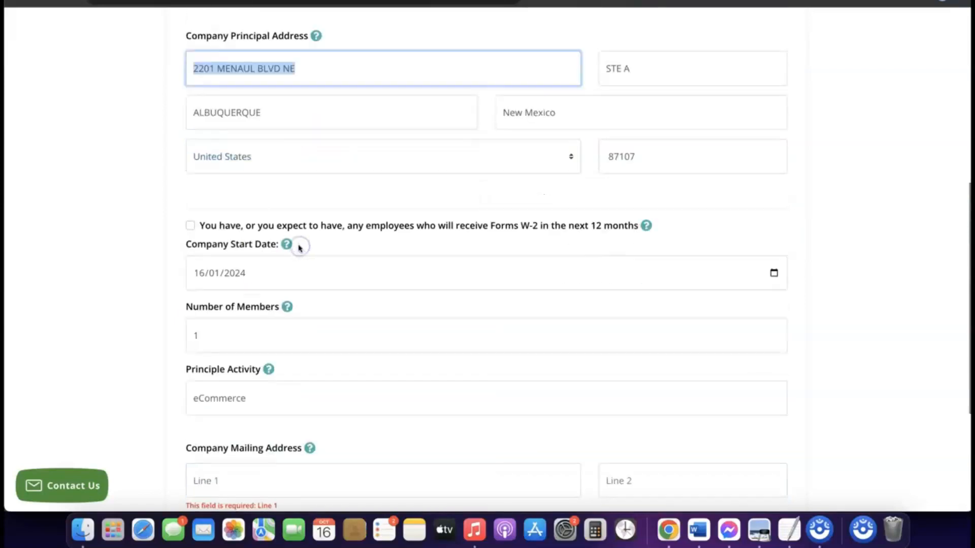
pyautogui.click(253, 270)
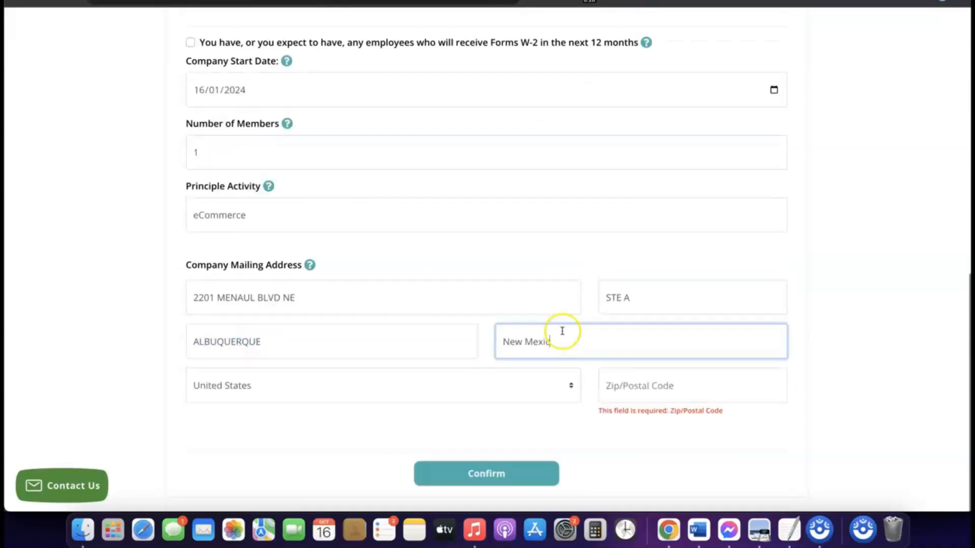
pyautogui.click(660, 390)
pyautogui.write('87107')
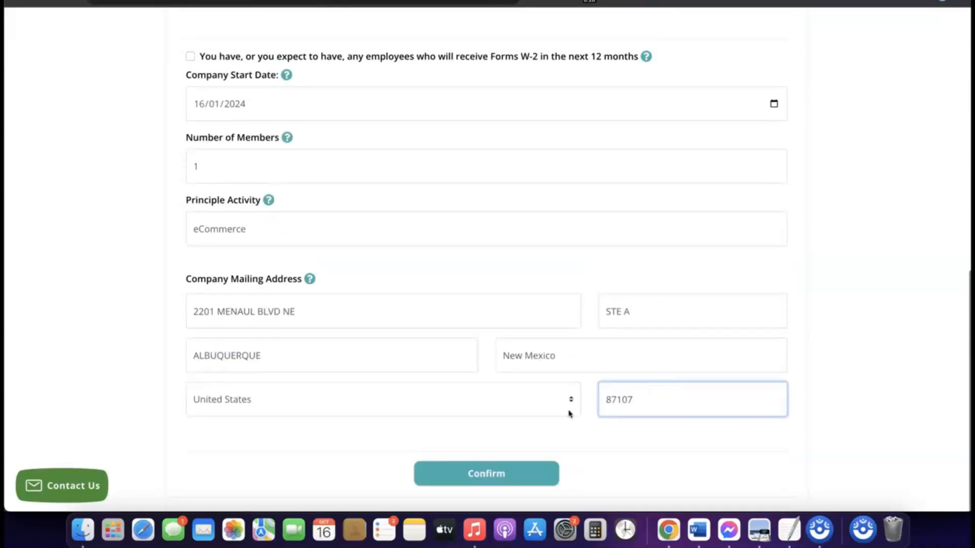
pyautogui.click(569, 433)
pyautogui.click(562, 434)
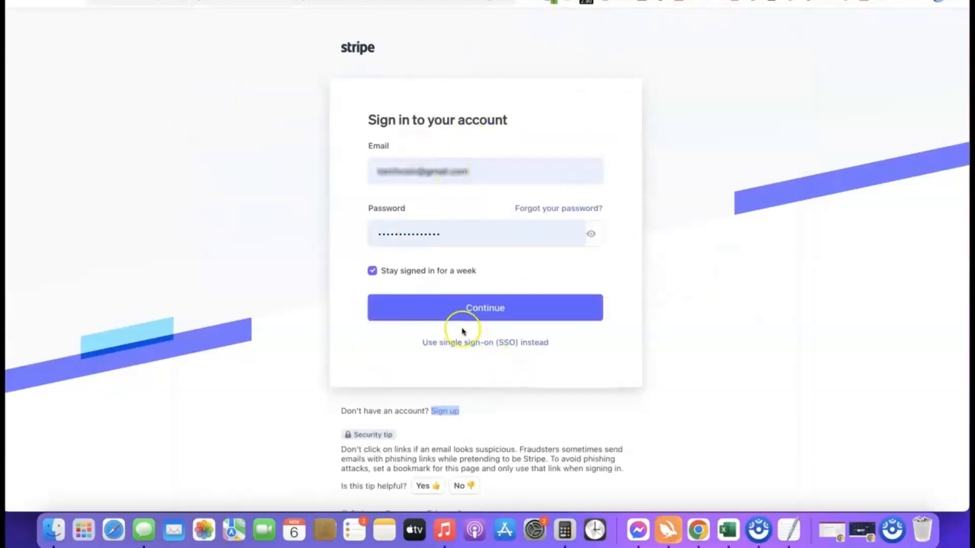
# Sign in to Stripe and create a new account named Affiliate Blueprint with United States as the country of operation.
pyautogui.click(468, 311)
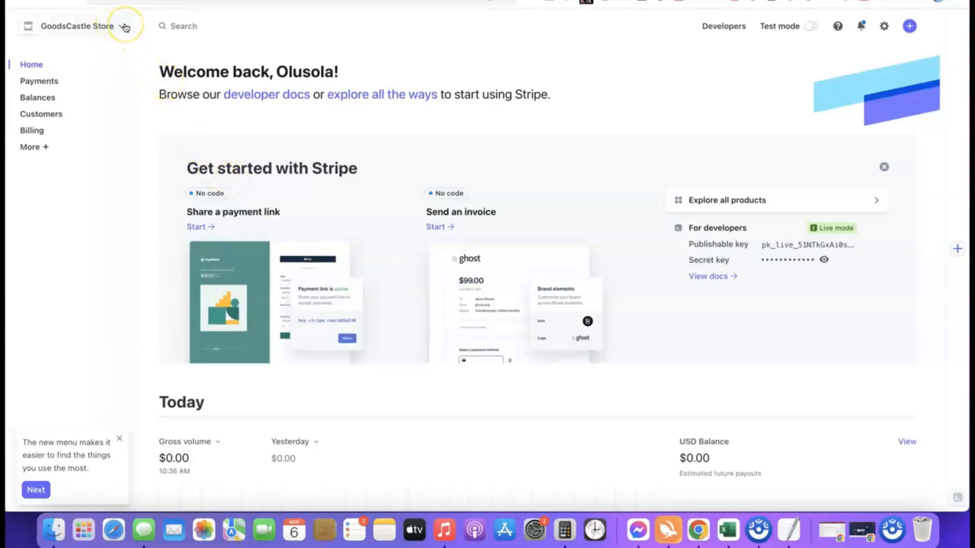
pyautogui.click(125, 28)
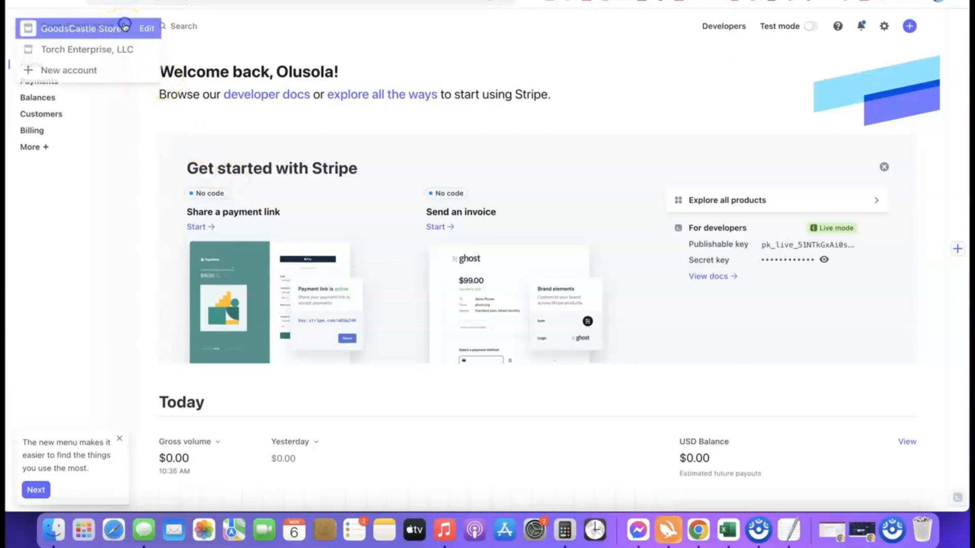
pyautogui.click(76, 73)
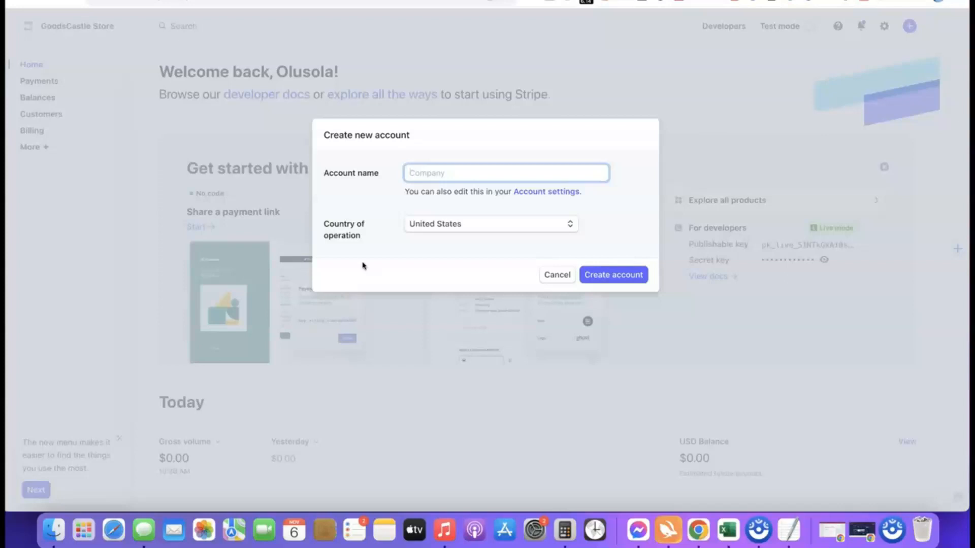
pyautogui.click(432, 178)
pyautogui.write('ate Blueprint')
pyautogui.click(401, 201)
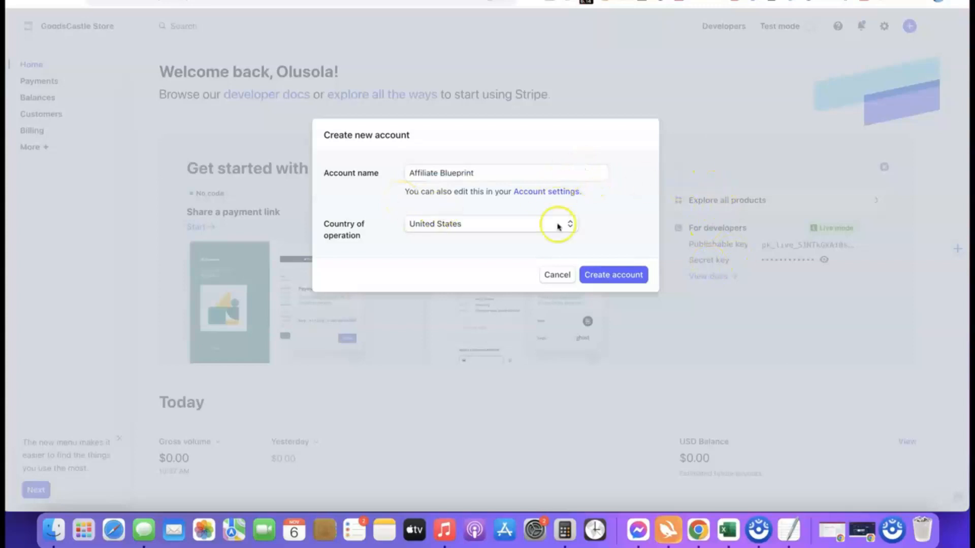
pyautogui.click(609, 276)
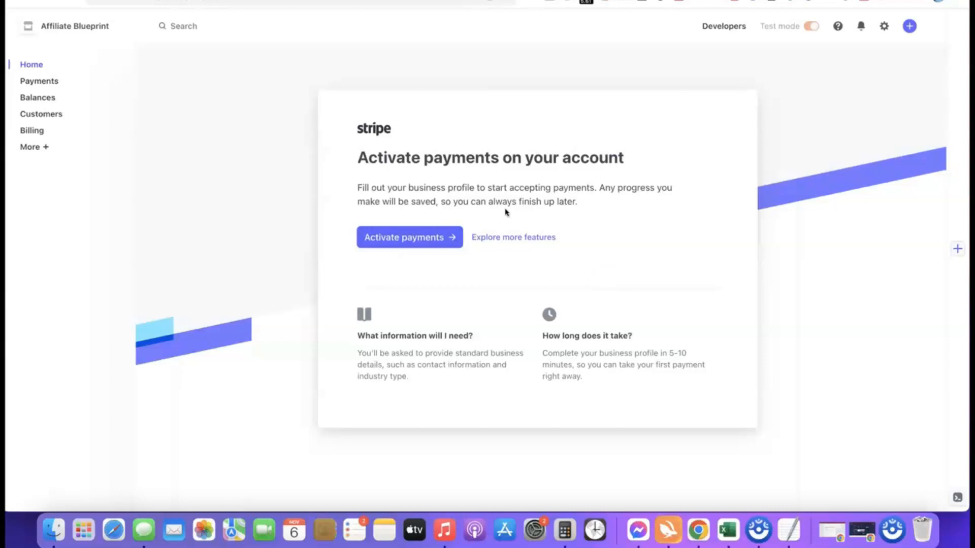
# Start activating payments, choosing Company as the business type and Sole proprietorship as the business structure.
pyautogui.click(393, 237)
pyautogui.click(403, 237)
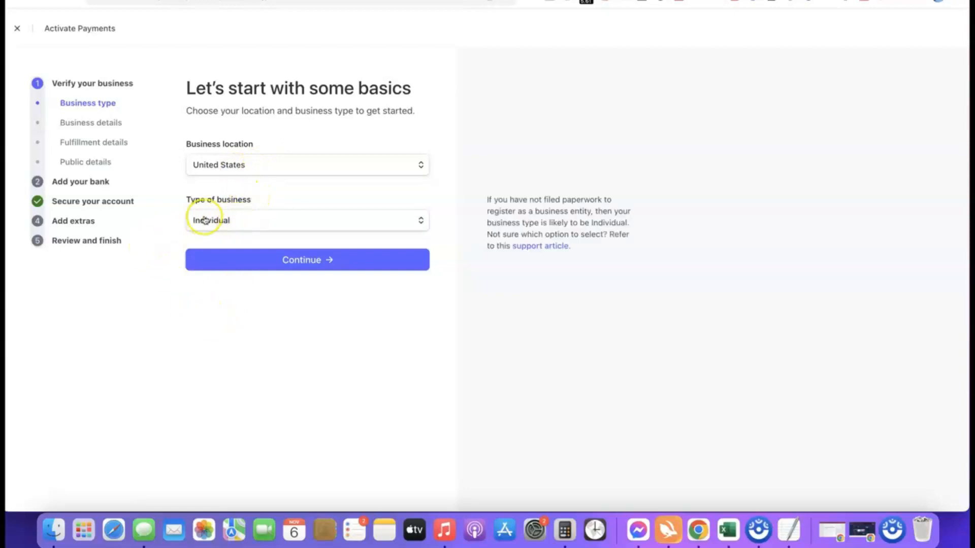
pyautogui.click(420, 223)
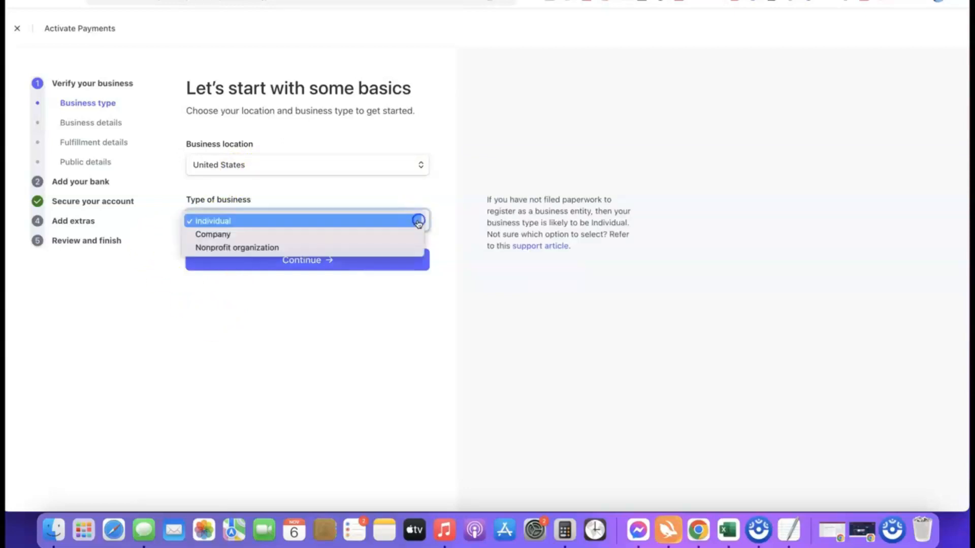
pyautogui.click(222, 238)
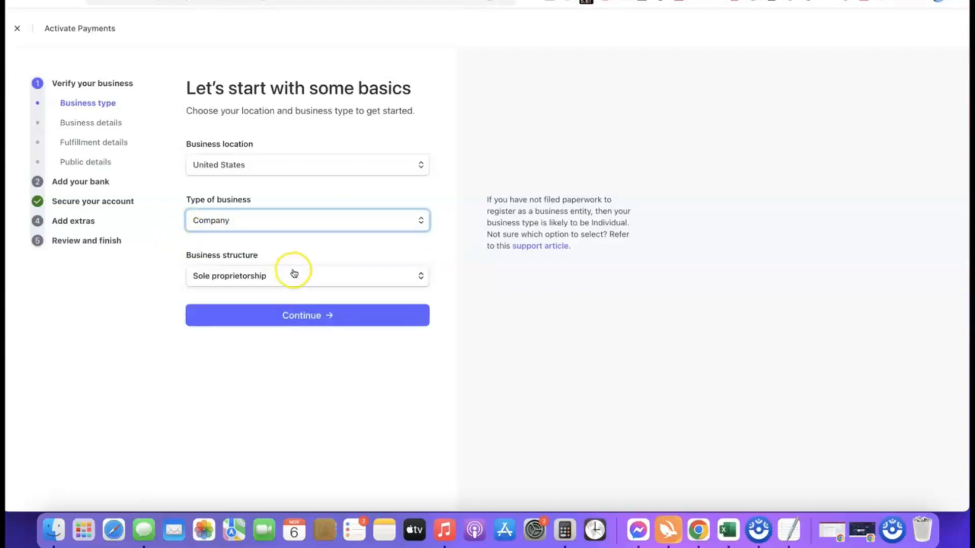
pyautogui.click(283, 275)
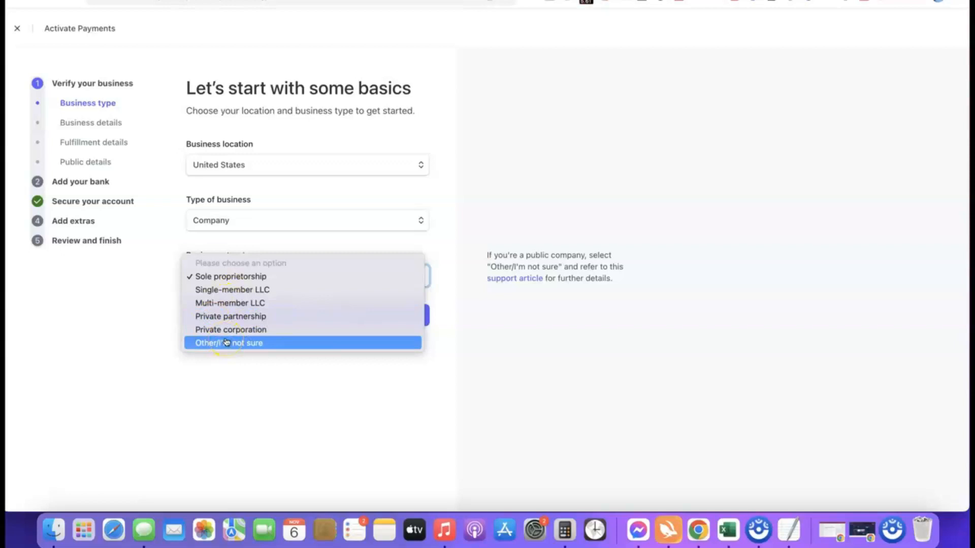
pyautogui.click(213, 277)
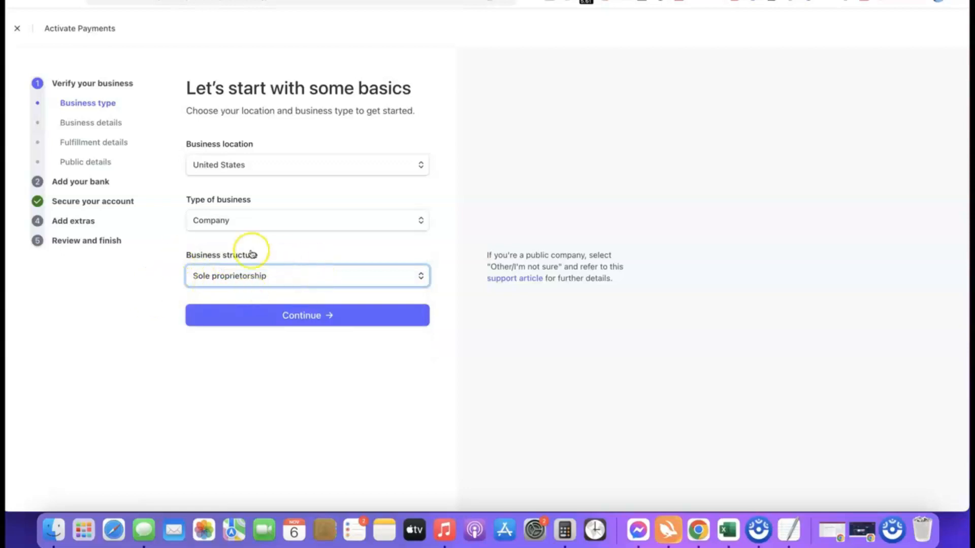
pyautogui.click(305, 316)
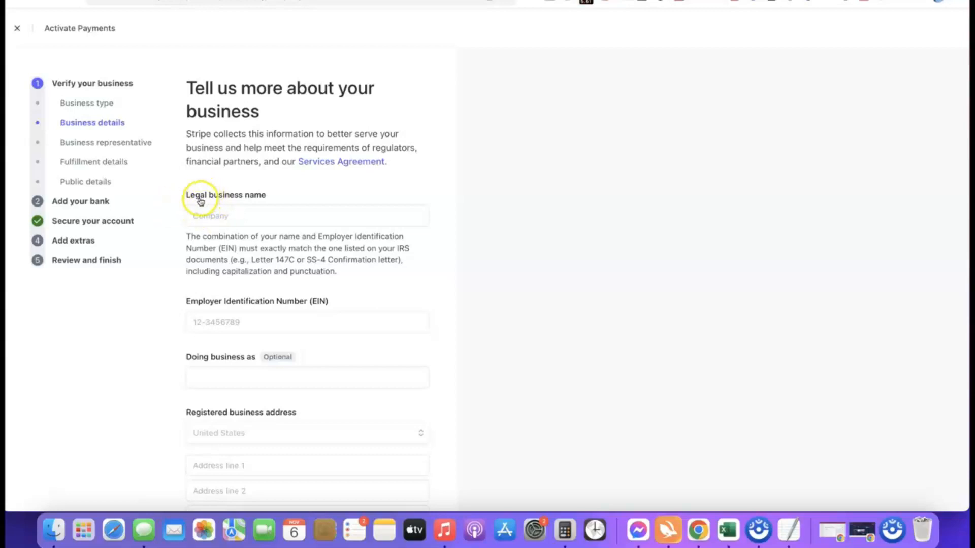
# Paste Torch Enterprise LLC as the legal business name and fill in the company's Employer Identification Number.
pyautogui.click(244, 215)
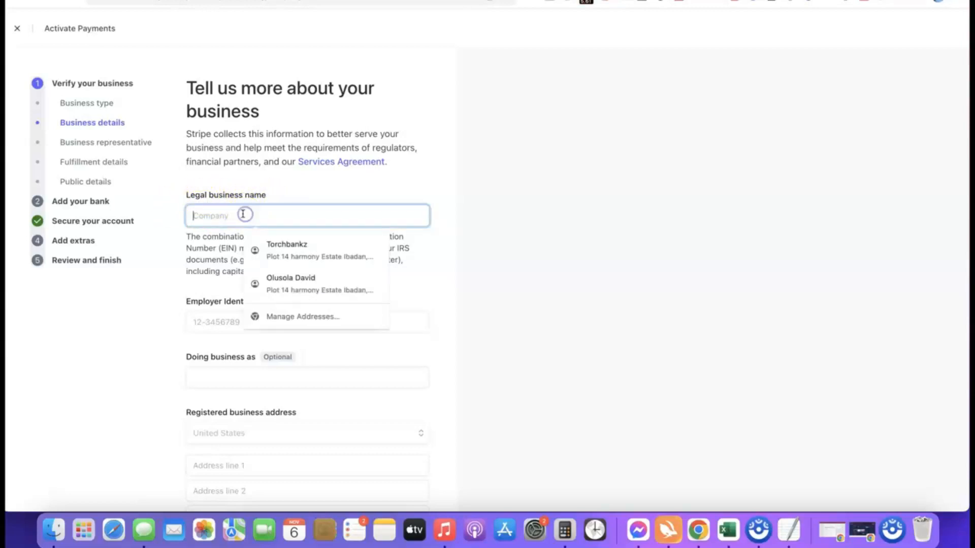
pyautogui.press('super+v')
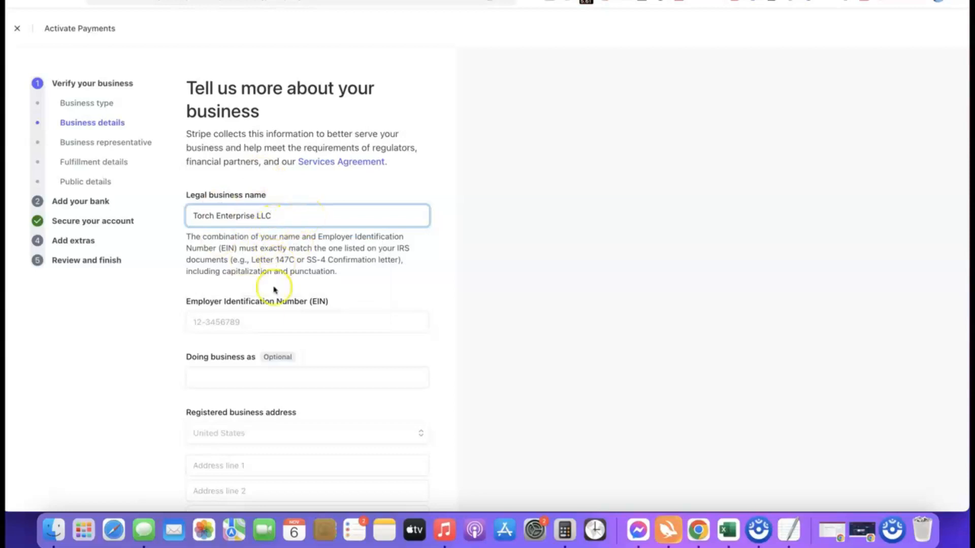
pyautogui.scroll(-2, 269, 304)
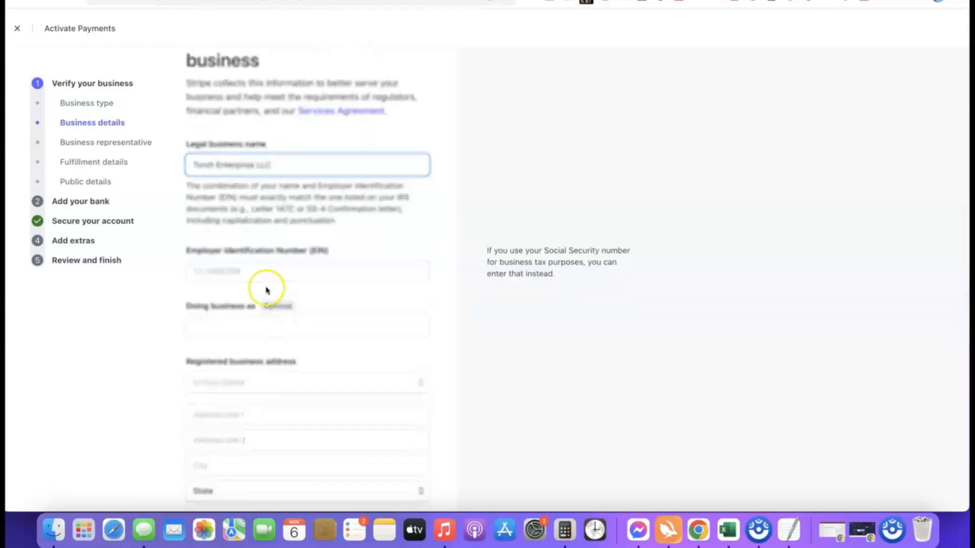
pyautogui.scroll(-1, 247, 268)
pyautogui.click(253, 252)
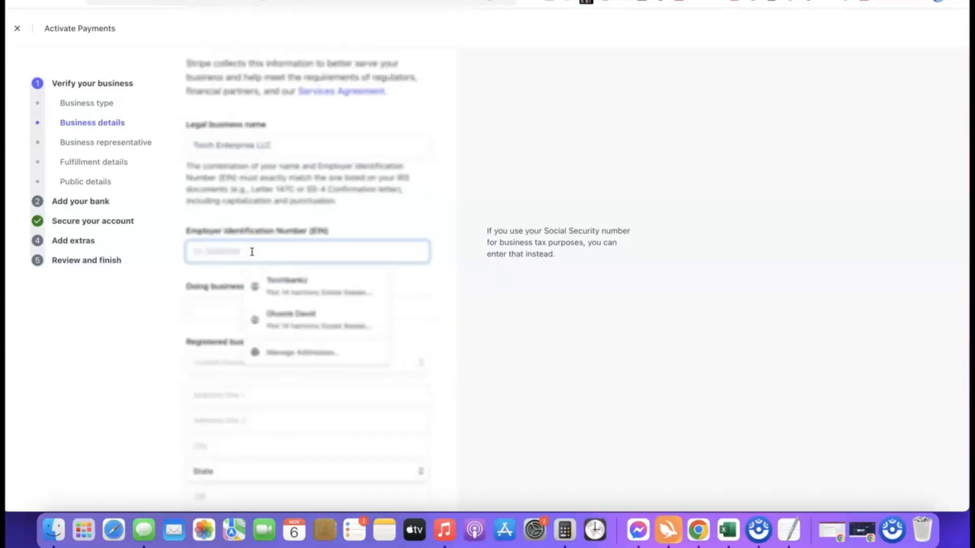
pyautogui.click(183, 273)
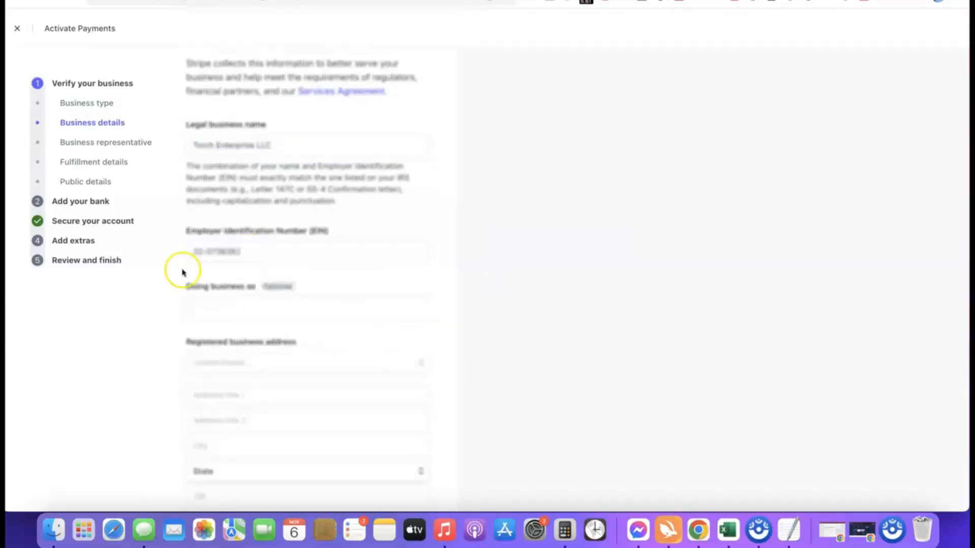
# Set the business industry to Other digital goods.
pyautogui.scroll(-3, 246, 266)
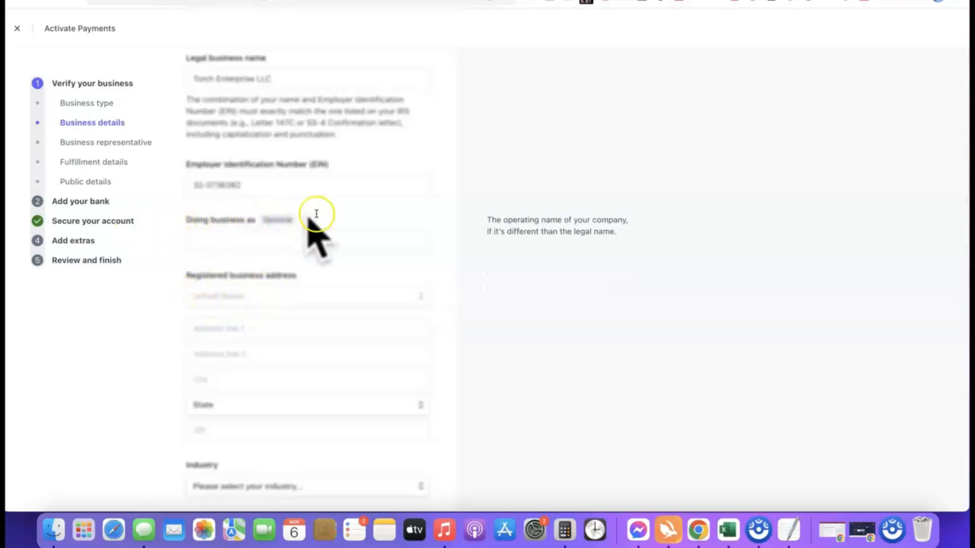
pyautogui.scroll(-1, 307, 200)
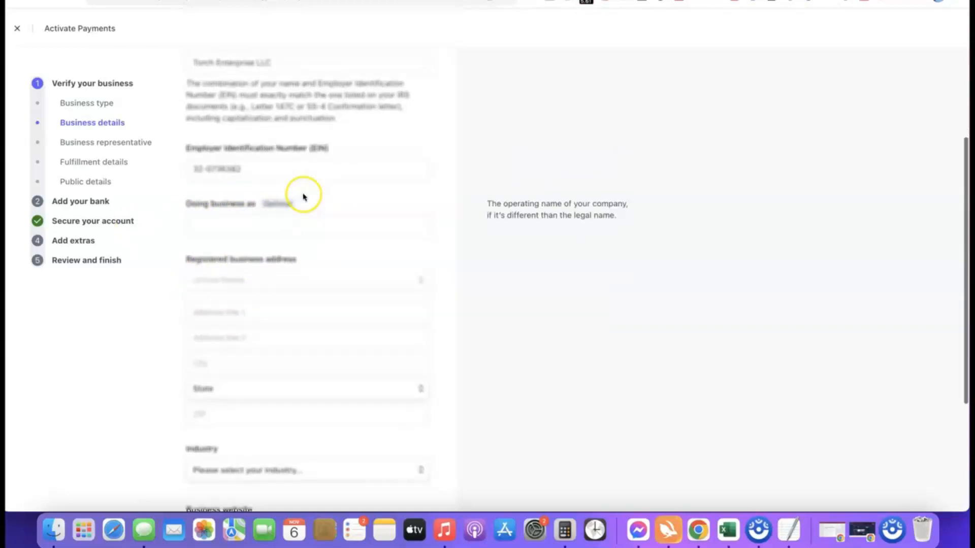
pyautogui.scroll(-2, 292, 209)
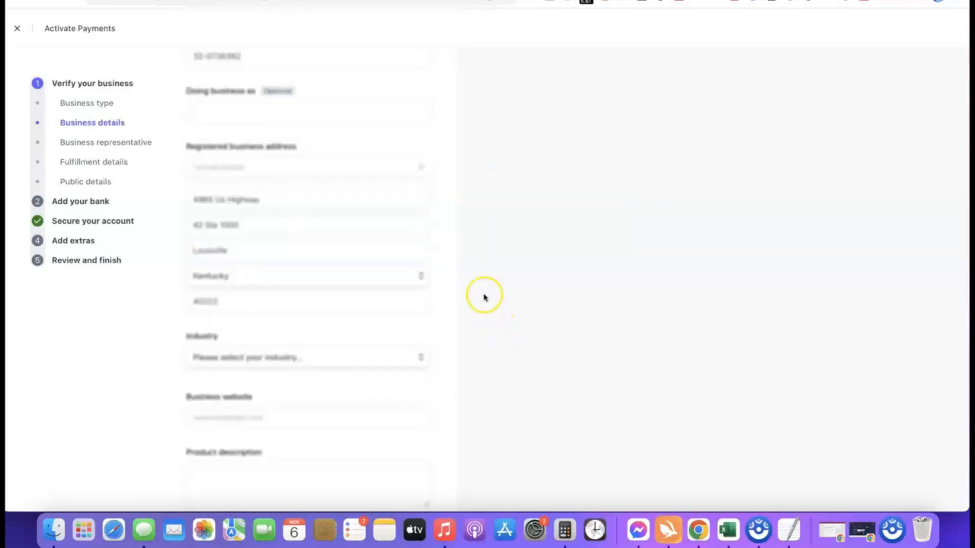
pyautogui.scroll(-3, 448, 283)
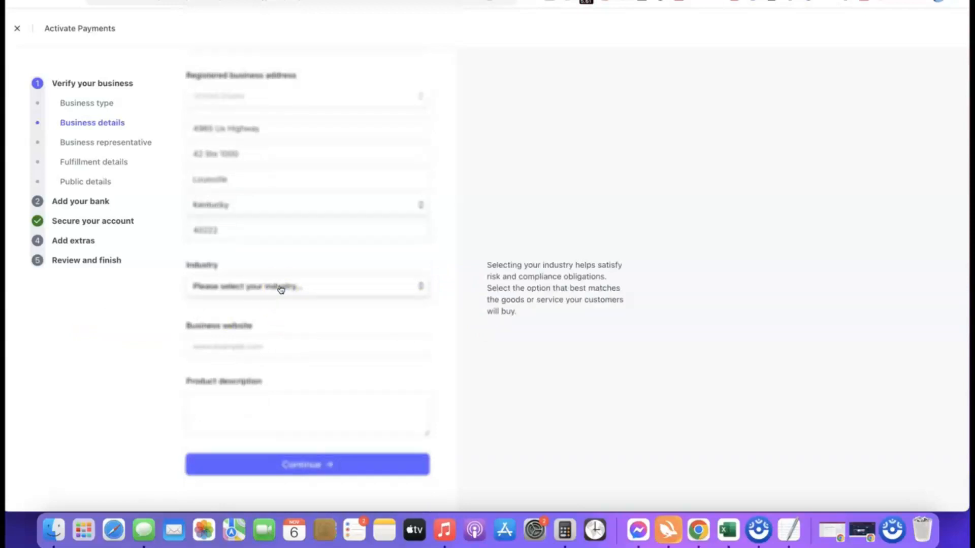
pyautogui.click(281, 289)
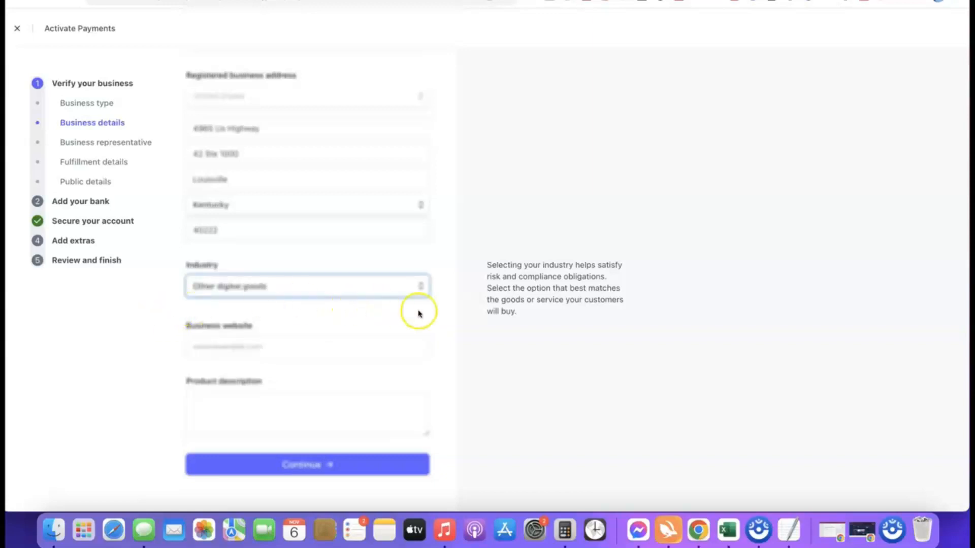
pyautogui.click(420, 310)
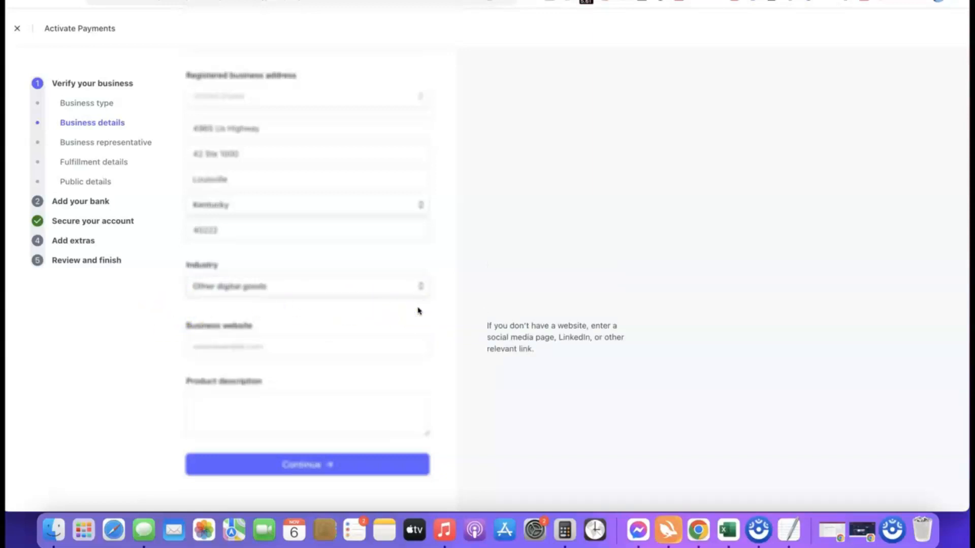
# Paste the company's website address into the business website field.
pyautogui.click(294, 349)
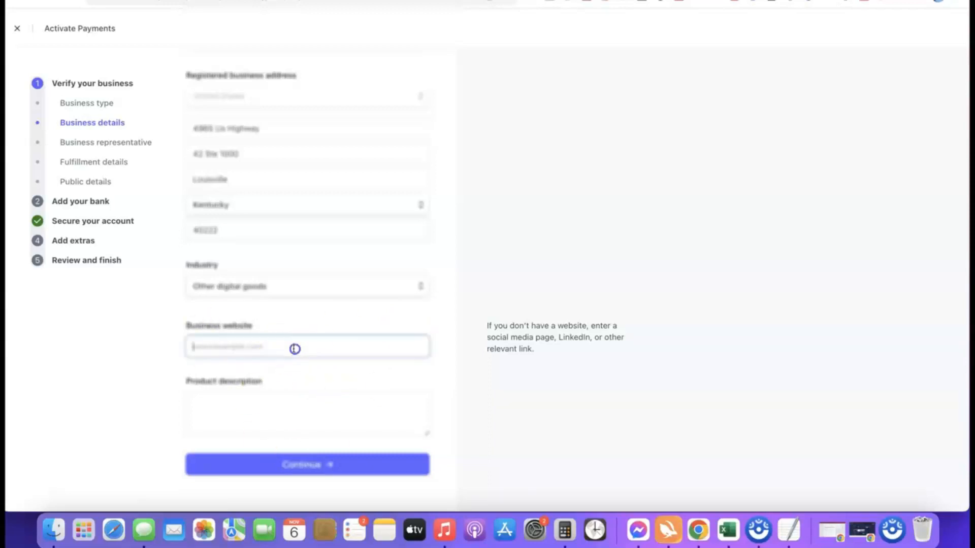
pyautogui.write('https://affiliatebloggingblueprint.com/')
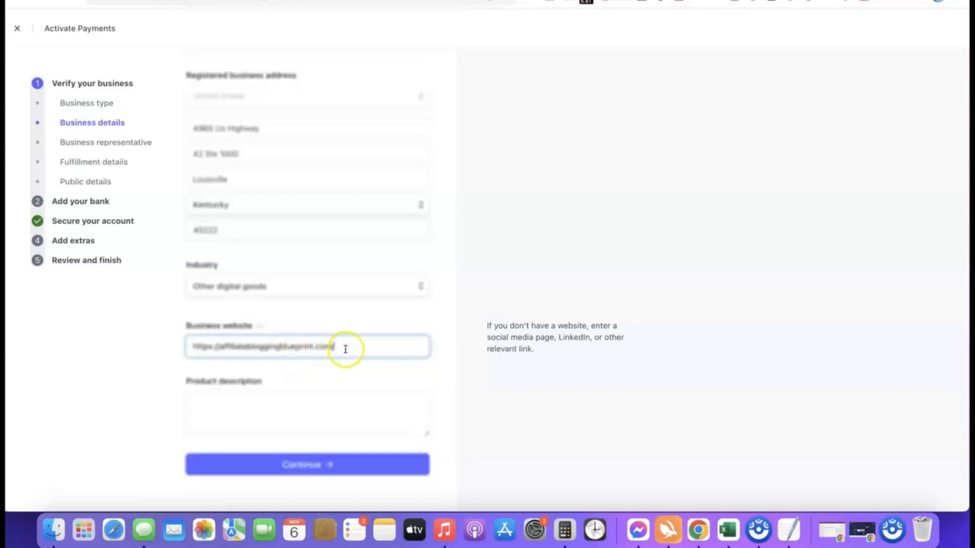
pyautogui.click(111, 354)
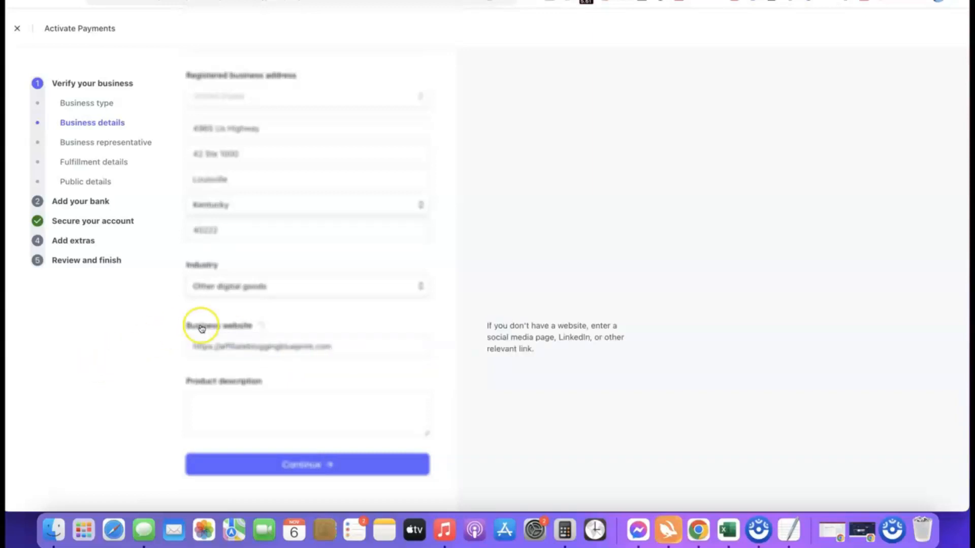
# Paste the product description about a digital course training sold to site visitors and continue to the next page.
pyautogui.click(247, 396)
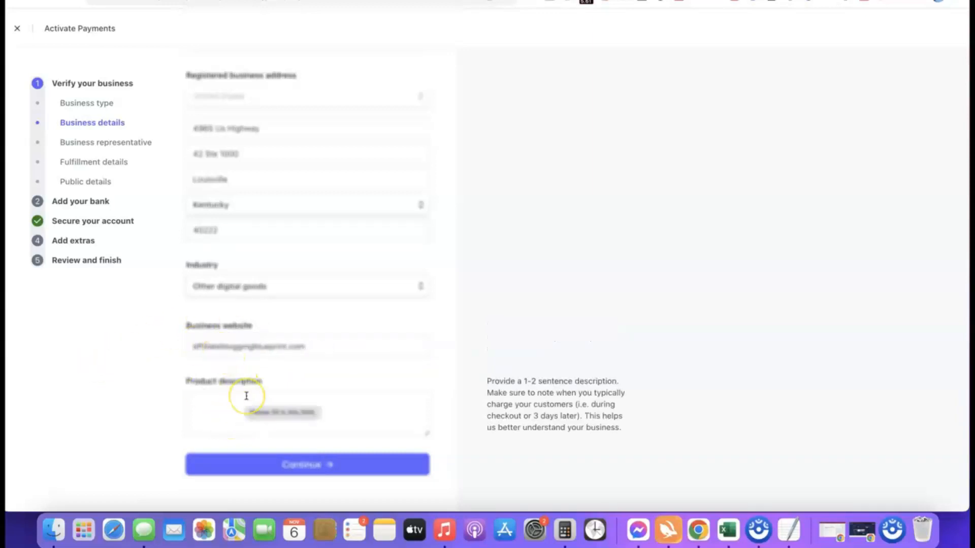
pyautogui.write('Our product is a digital course training we sell to our site visitors.')
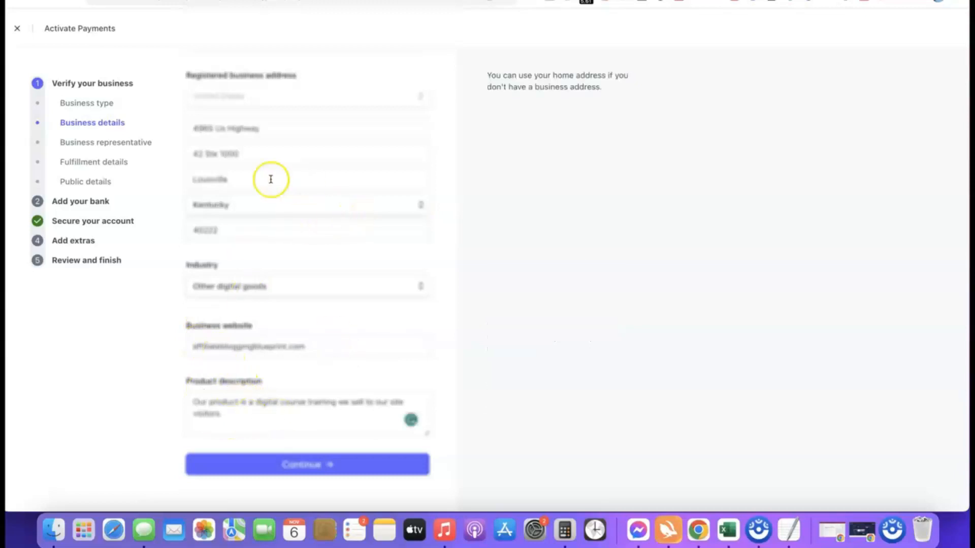
pyautogui.click(294, 466)
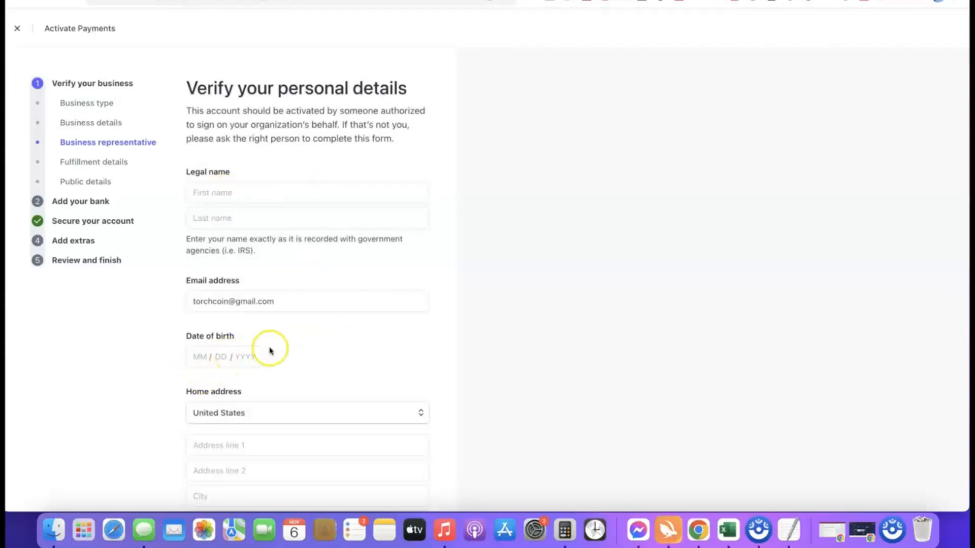
# Examine the personal details form fields, including the home address and phone country options.
pyautogui.scroll(-1, 270, 350)
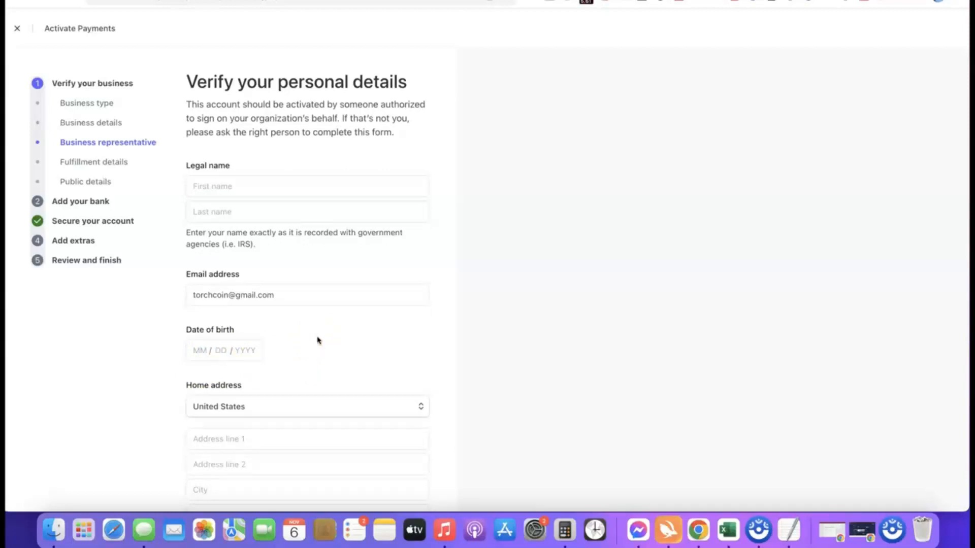
pyautogui.scroll(-5, 333, 355)
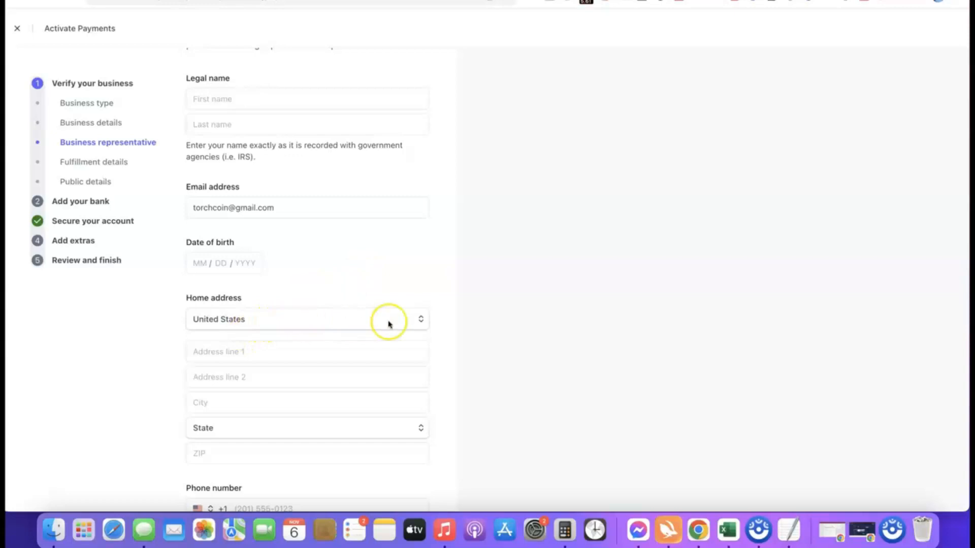
pyautogui.click(418, 319)
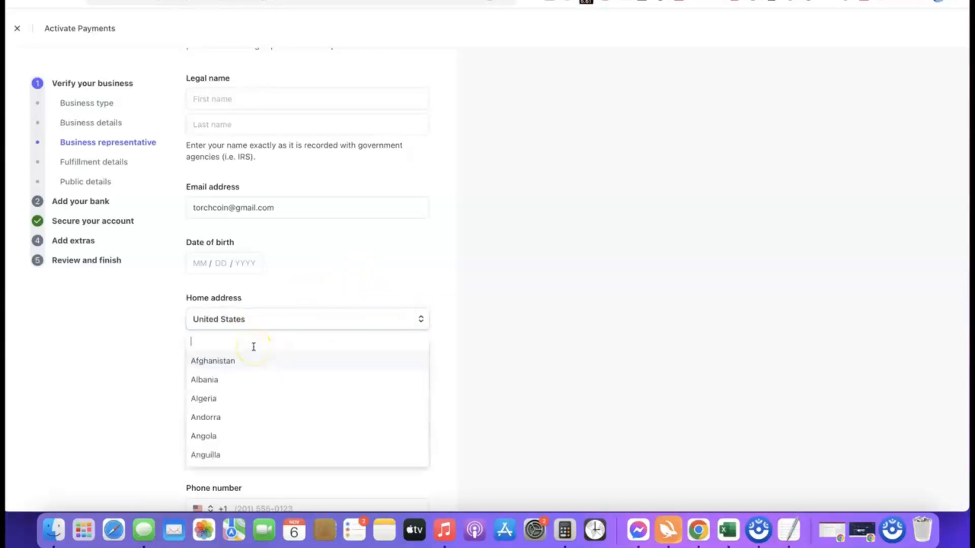
pyautogui.click(270, 317)
pyautogui.scroll(-1, 300, 312)
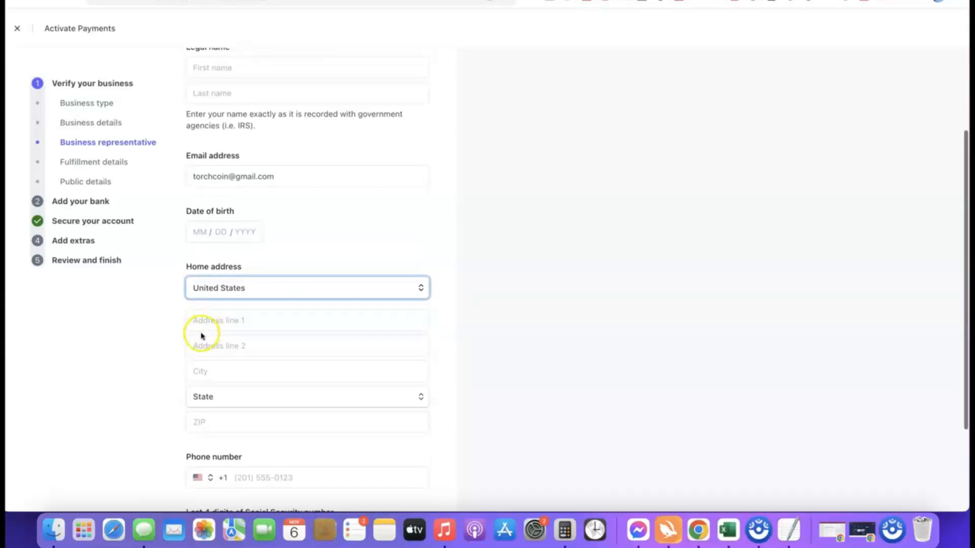
pyautogui.scroll(-3, 324, 335)
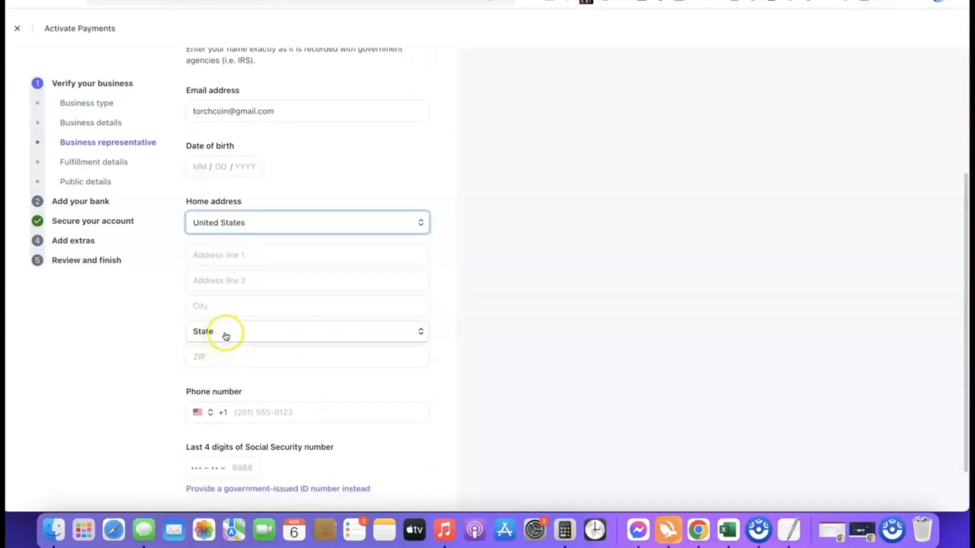
pyautogui.scroll(-1, 288, 354)
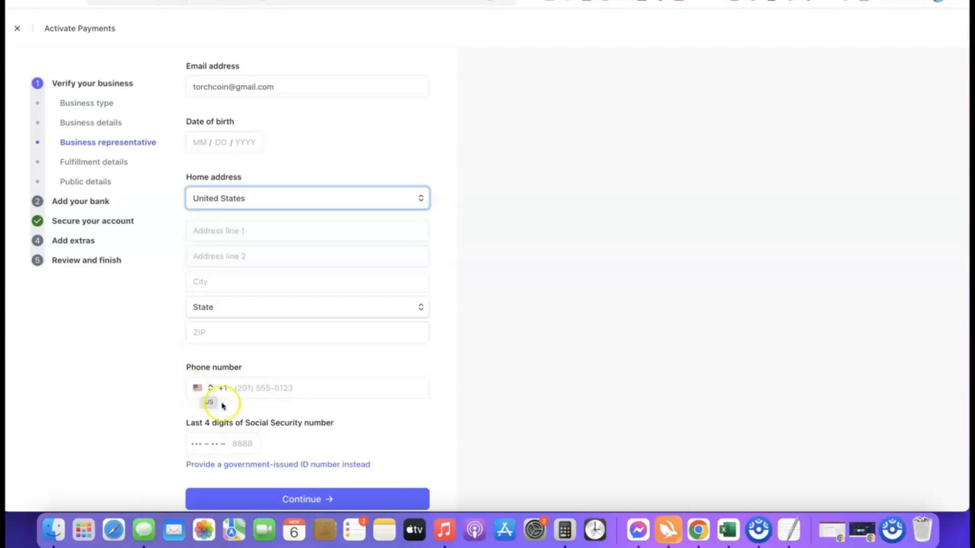
pyautogui.click(202, 389)
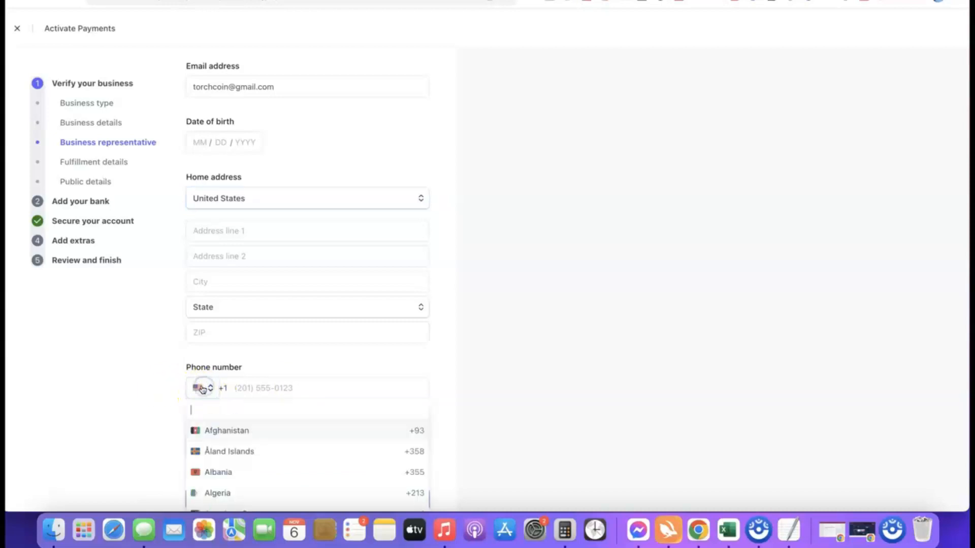
pyautogui.click(448, 396)
pyautogui.scroll(-1, 403, 383)
pyautogui.scroll(-1, 402, 384)
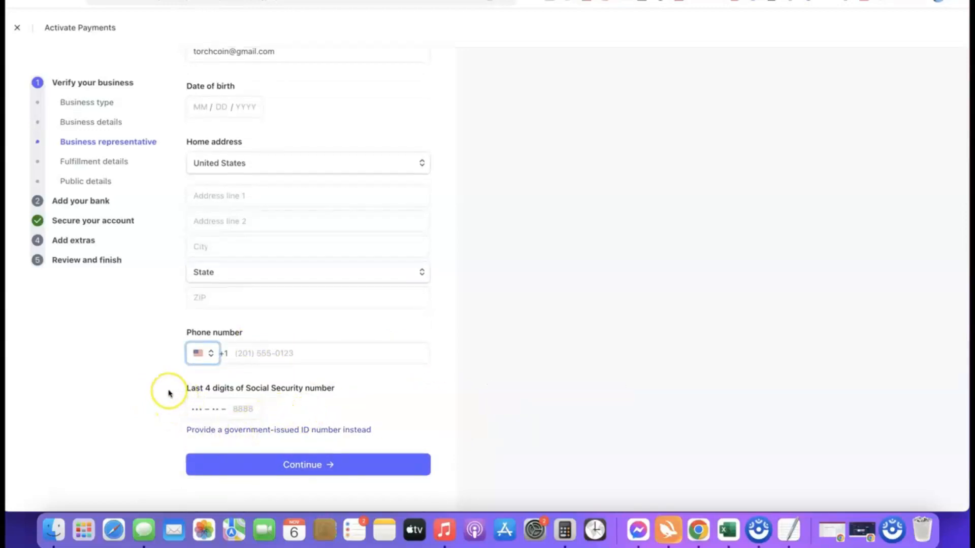
pyautogui.scroll(5, 170, 396)
pyautogui.hscroll(3, 175, 393)
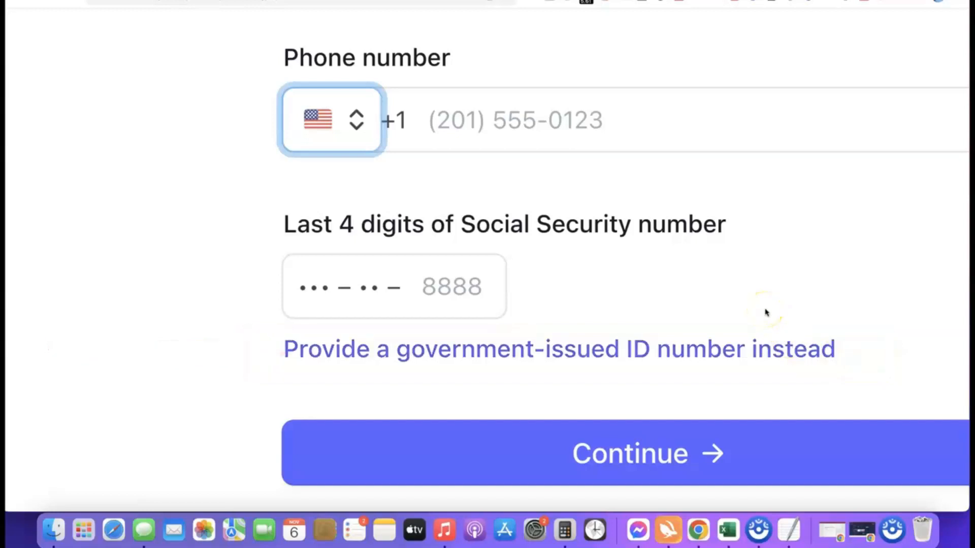
# Switch to providing a government-issued ID number instead of the SSN and set the ID country to NG.
pyautogui.click(553, 350)
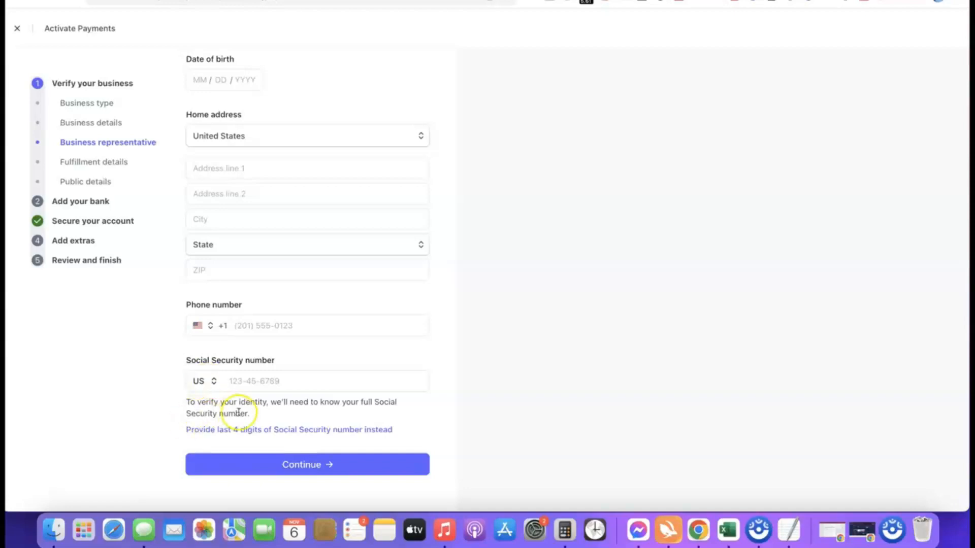
pyautogui.click(209, 381)
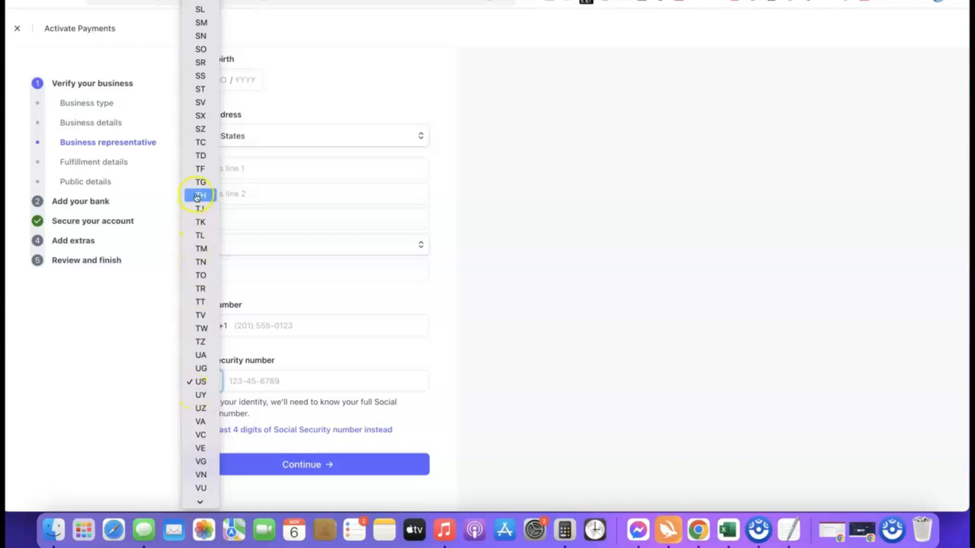
pyautogui.scroll(-2, 198, 203)
pyautogui.scroll(-1, 198, 205)
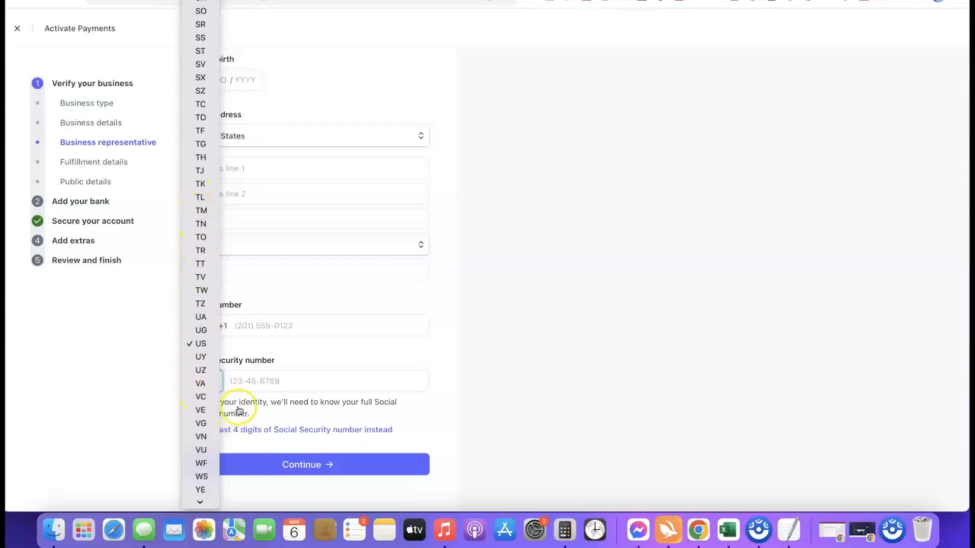
pyautogui.click(440, 380)
pyautogui.click(203, 381)
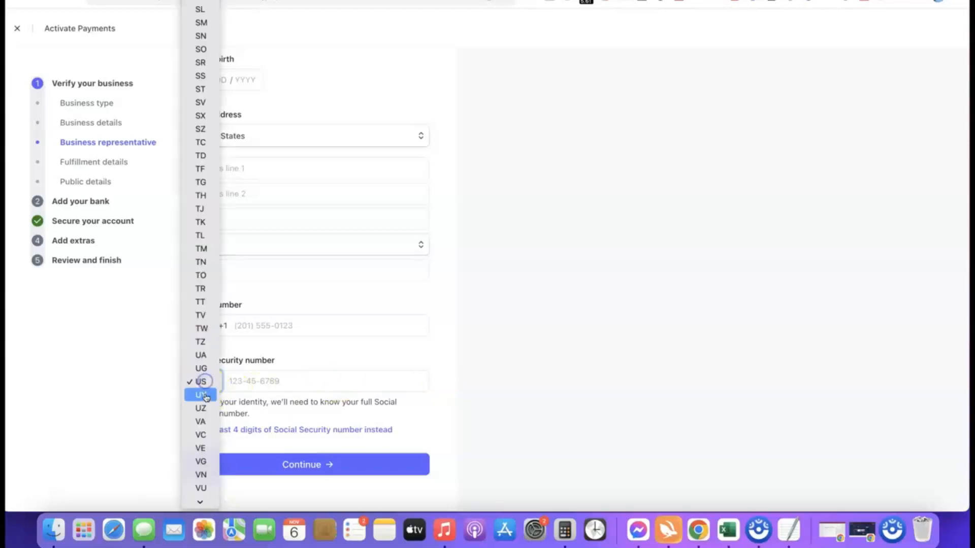
pyautogui.scroll(-6, 205, 355)
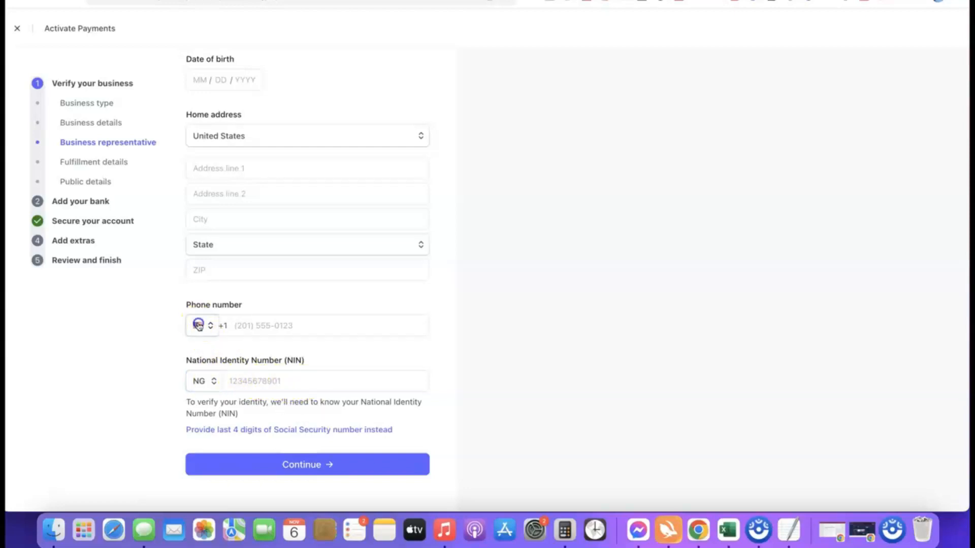
# Set the phone number's country to Nigeria (+234) and continue to the fulfillment page.
pyautogui.click(198, 326)
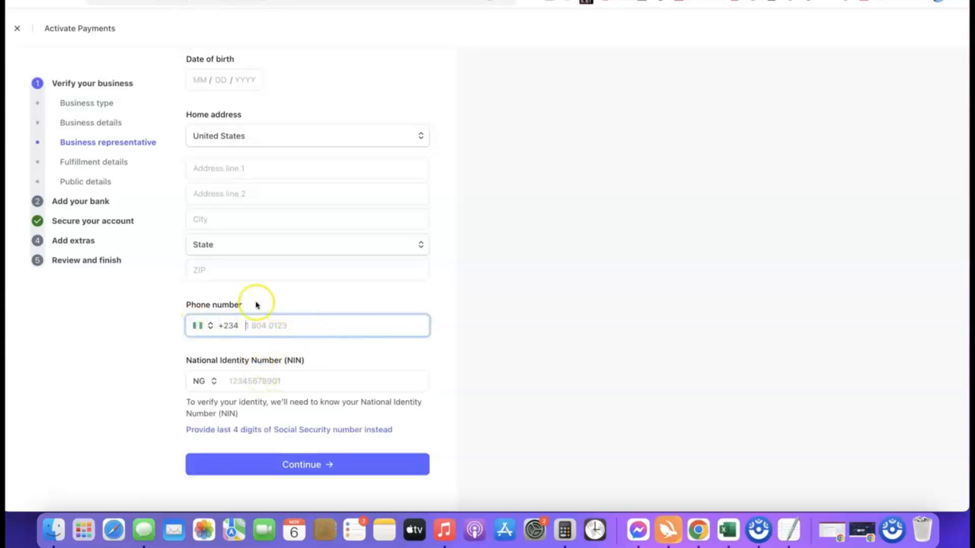
pyautogui.scroll(2, 267, 305)
pyautogui.scroll(-2, 347, 227)
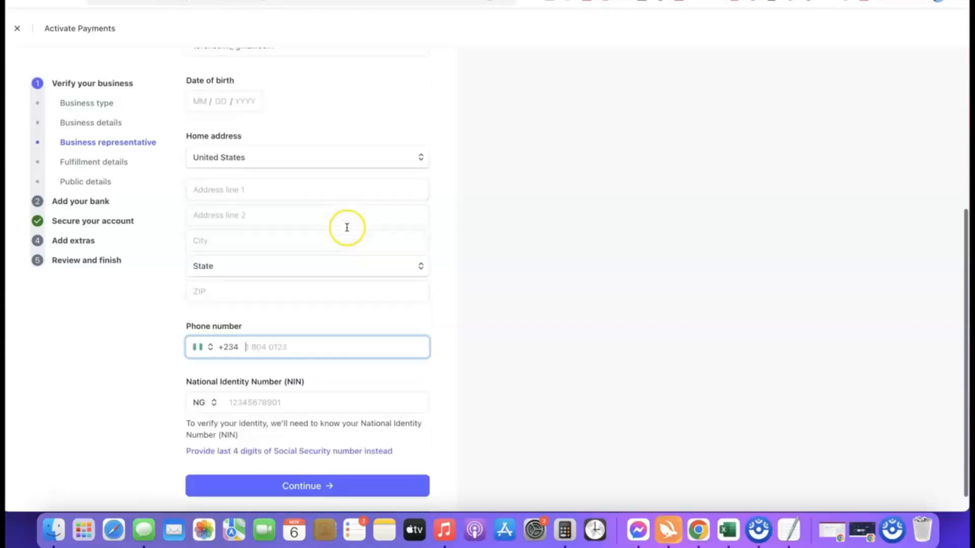
pyautogui.click(303, 470)
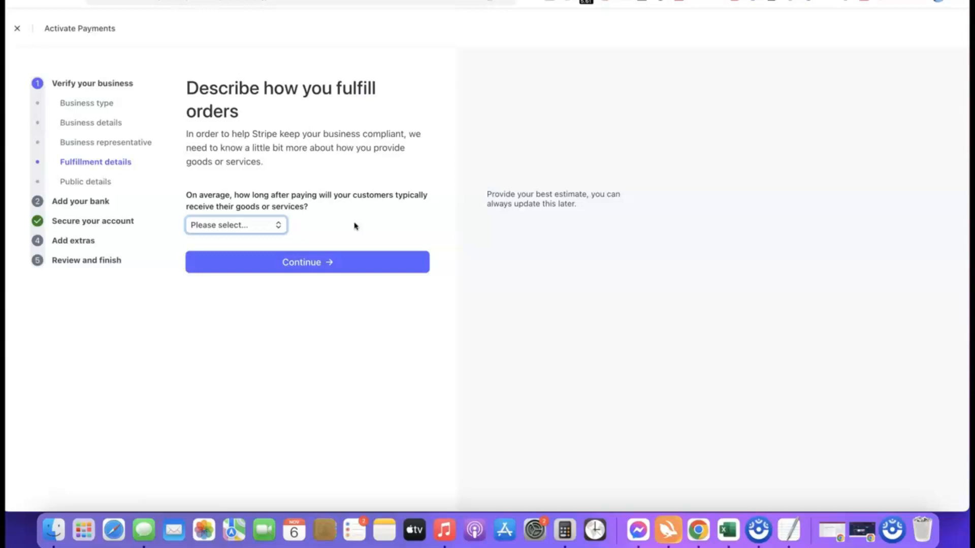
# Set the customer delivery time to Within one day and continue.
pyautogui.click(325, 199)
pyautogui.click(256, 230)
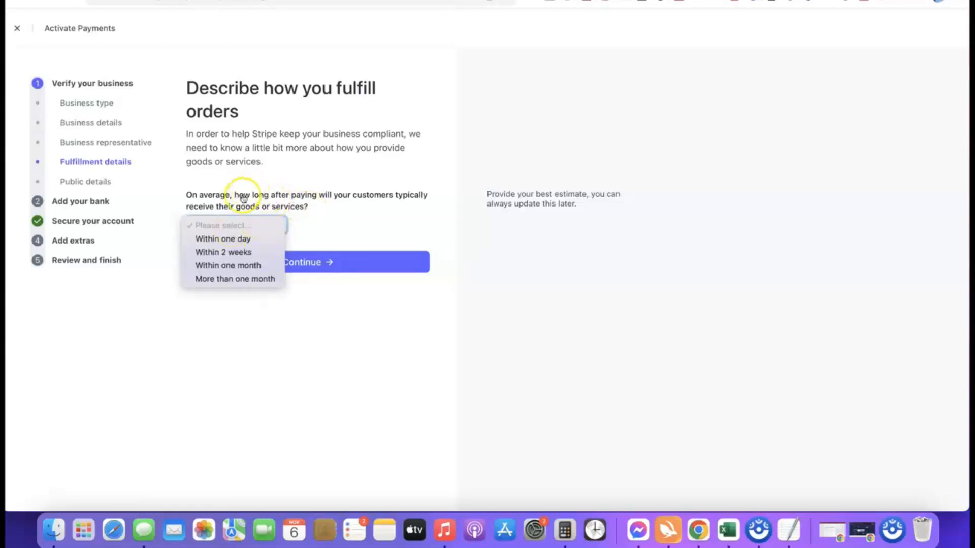
pyautogui.click(236, 252)
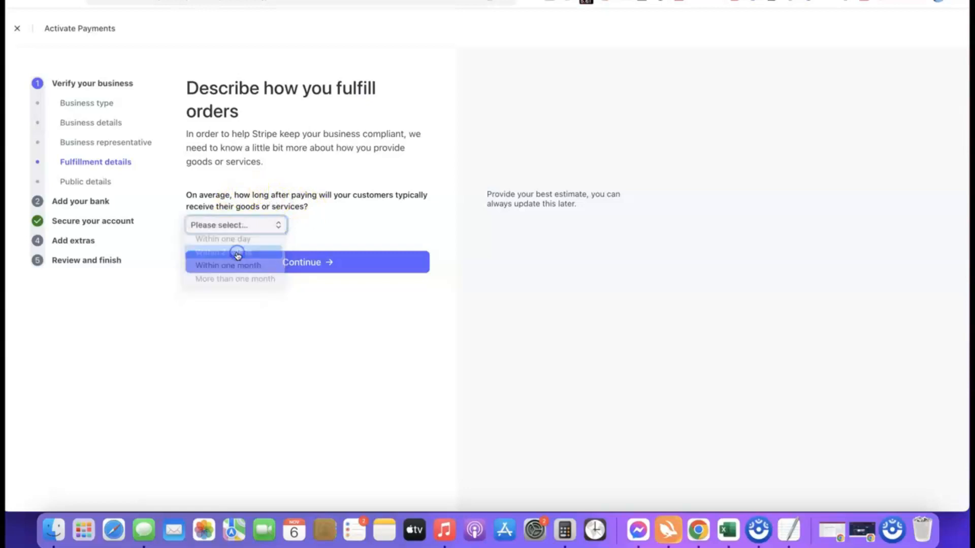
pyautogui.click(254, 227)
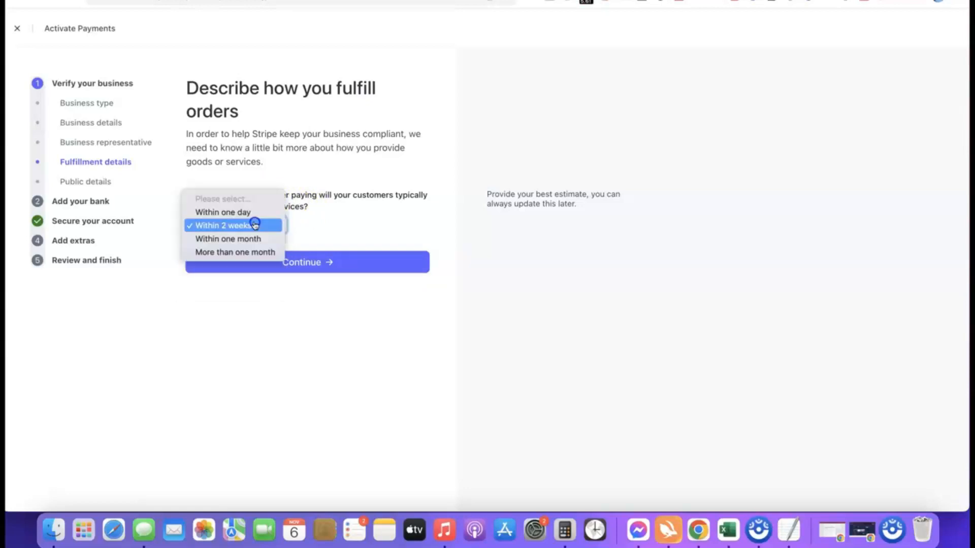
pyautogui.click(223, 212)
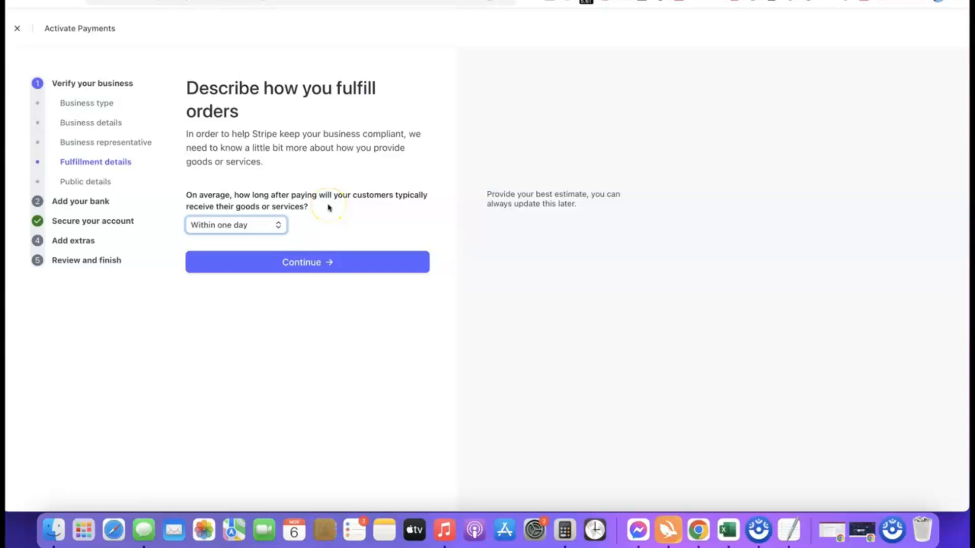
pyautogui.click(303, 262)
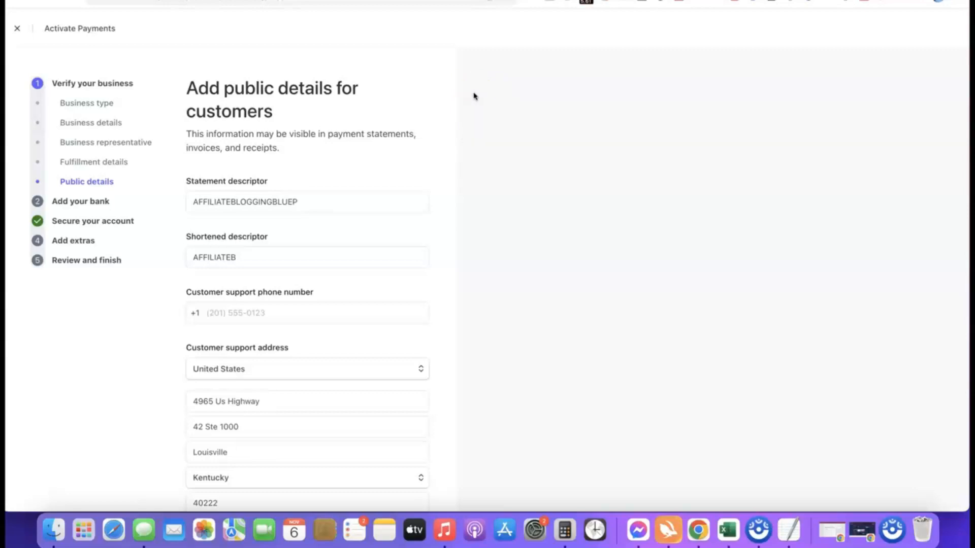
# Review the statement descriptor, shortened descriptor and customer support details, then continue to the bank page.
pyautogui.moveTo(254, 174)
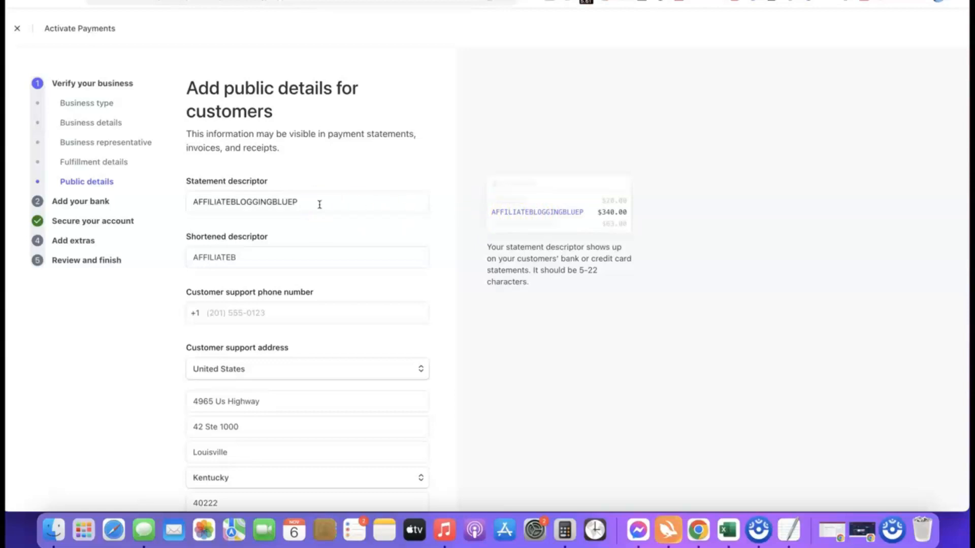
pyautogui.click(268, 262)
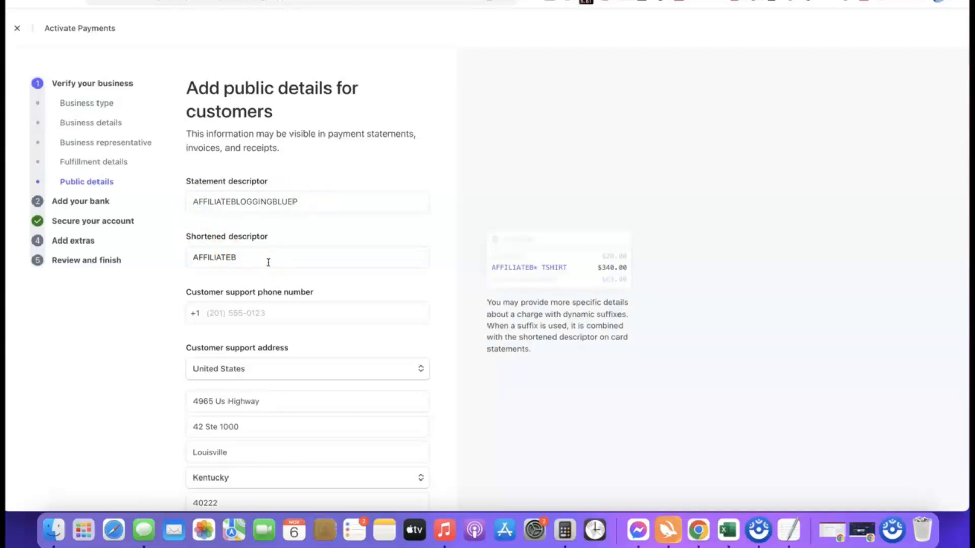
pyautogui.click(195, 301)
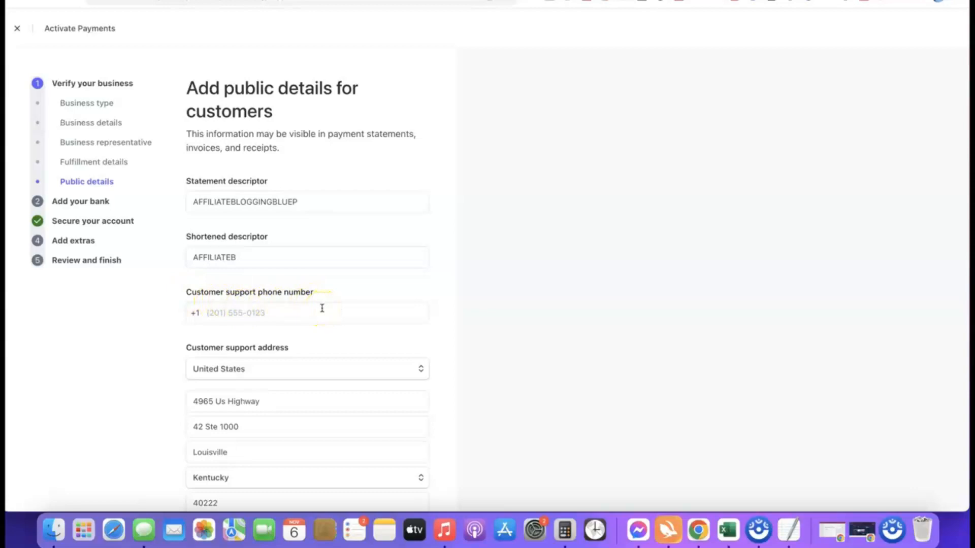
pyautogui.click(246, 205)
pyautogui.scroll(-3, 246, 209)
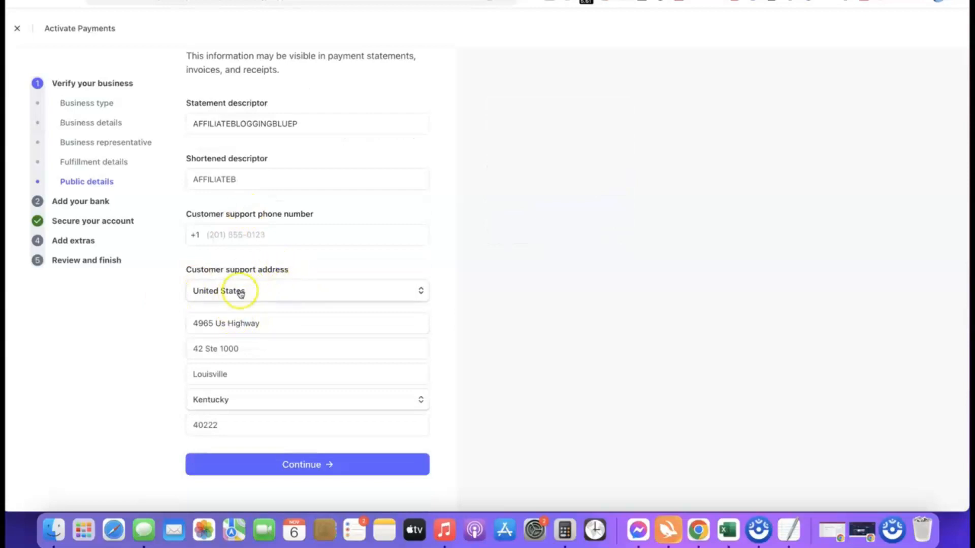
pyautogui.scroll(3, 260, 304)
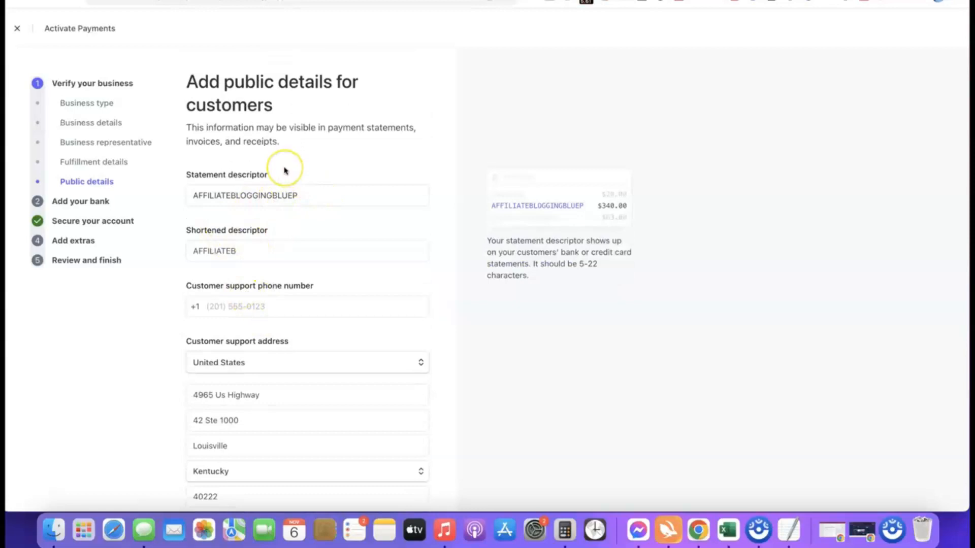
pyautogui.scroll(-3, 284, 171)
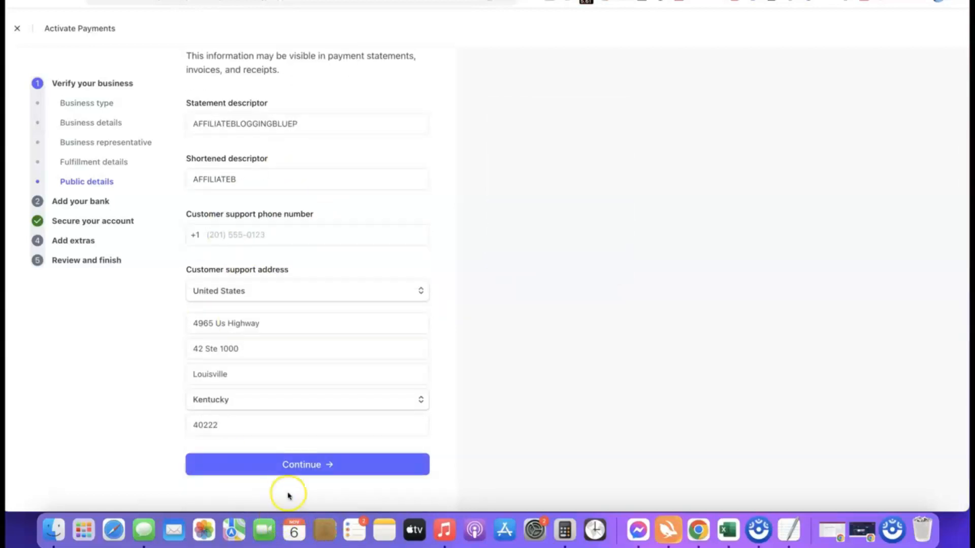
pyautogui.click(274, 464)
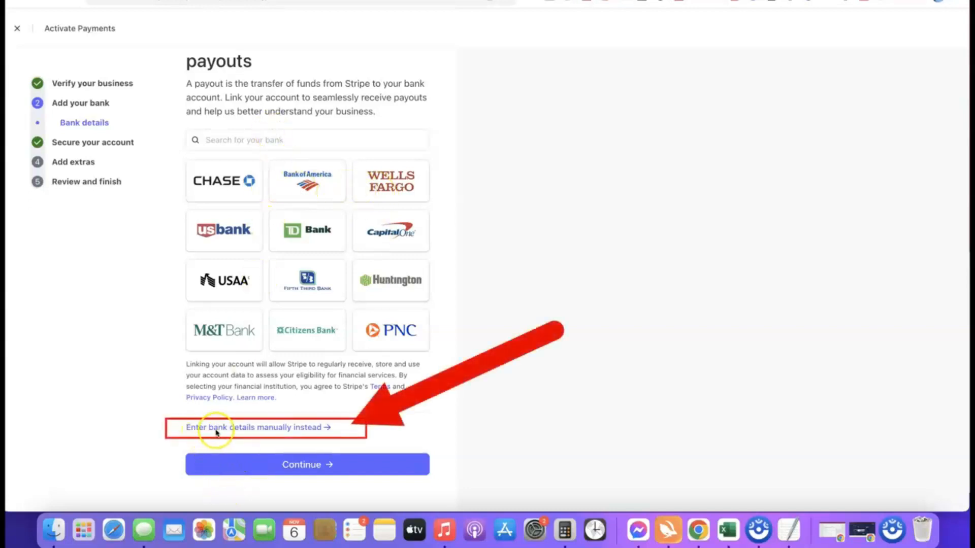
# Enter bank details manually, filling in the routing and account numbers, and save them.
pyautogui.click(285, 428)
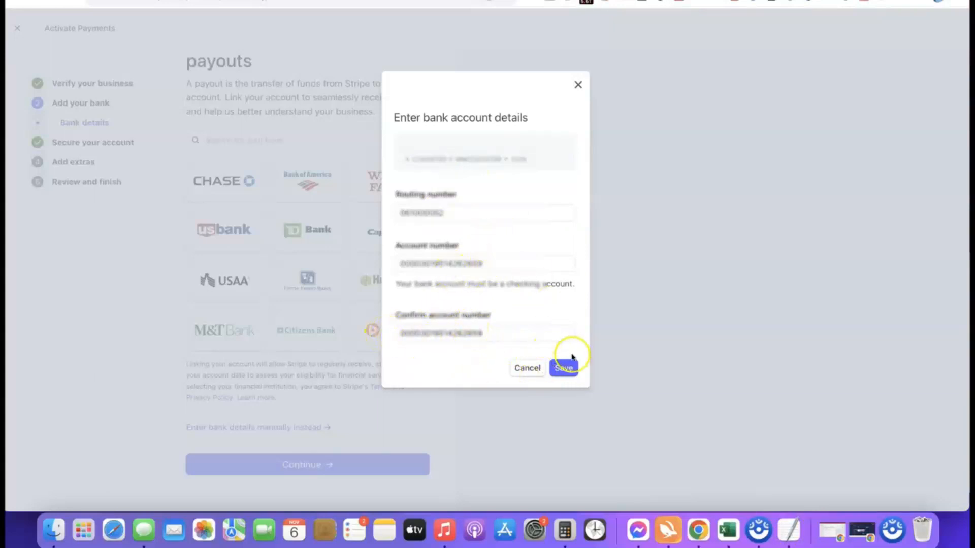
pyautogui.click(564, 369)
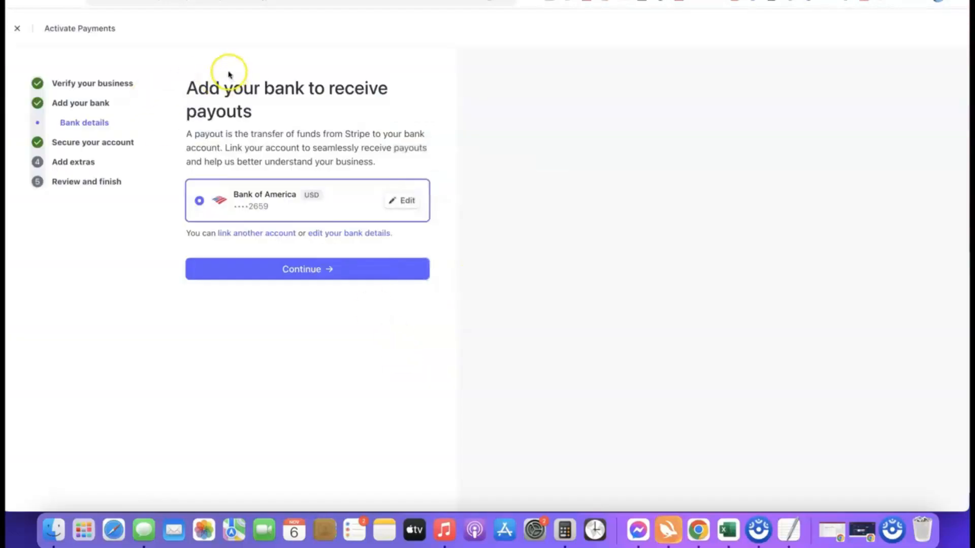
# Continue with the linked bank account and past the two-step authentication page.
pyautogui.click(306, 271)
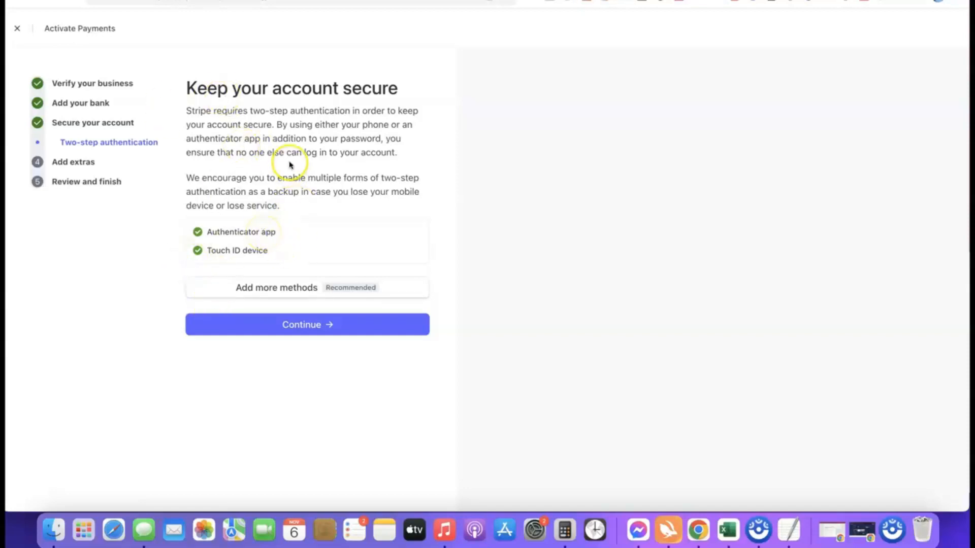
pyautogui.click(311, 325)
pyautogui.scroll(-1, 337, 157)
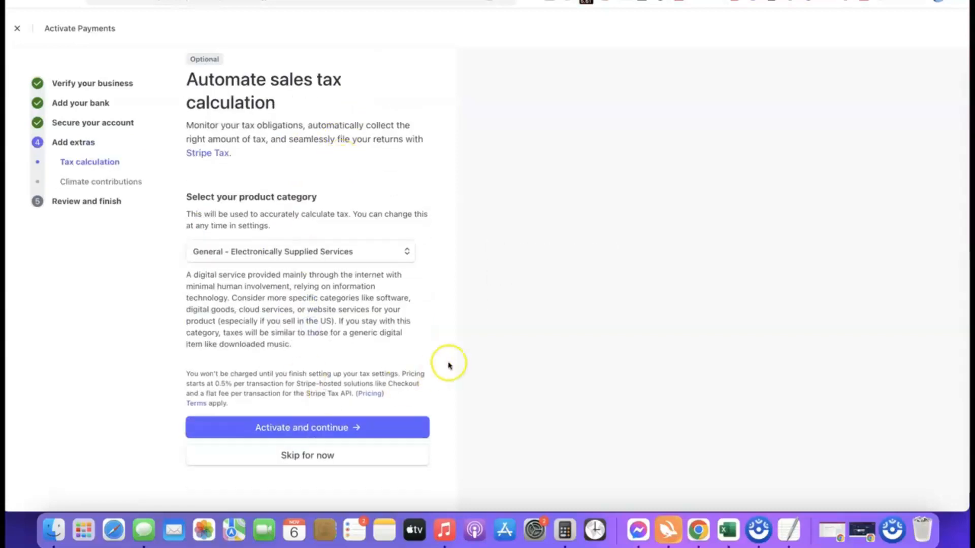
# Skip the automatic sales tax calculation and decline the climate contribution.
pyautogui.click(307, 457)
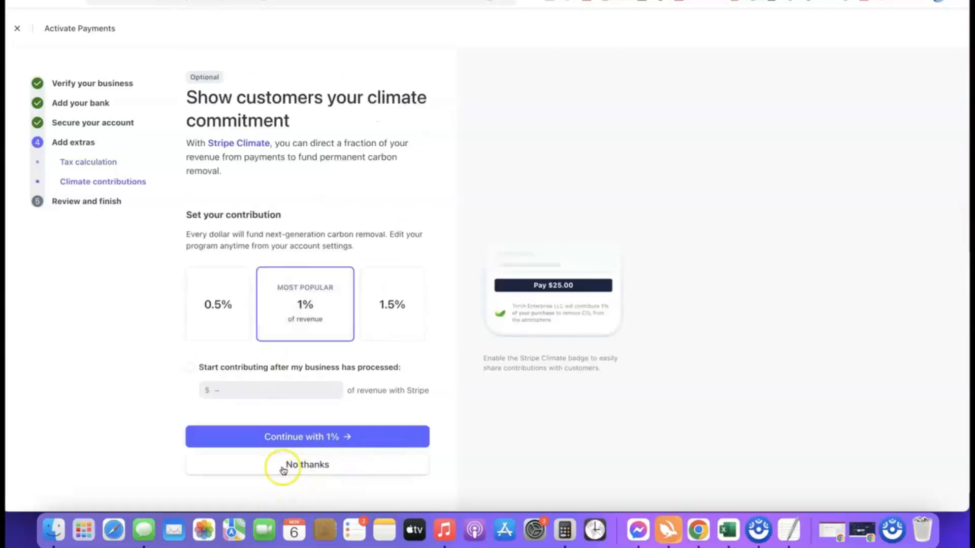
pyautogui.click(333, 469)
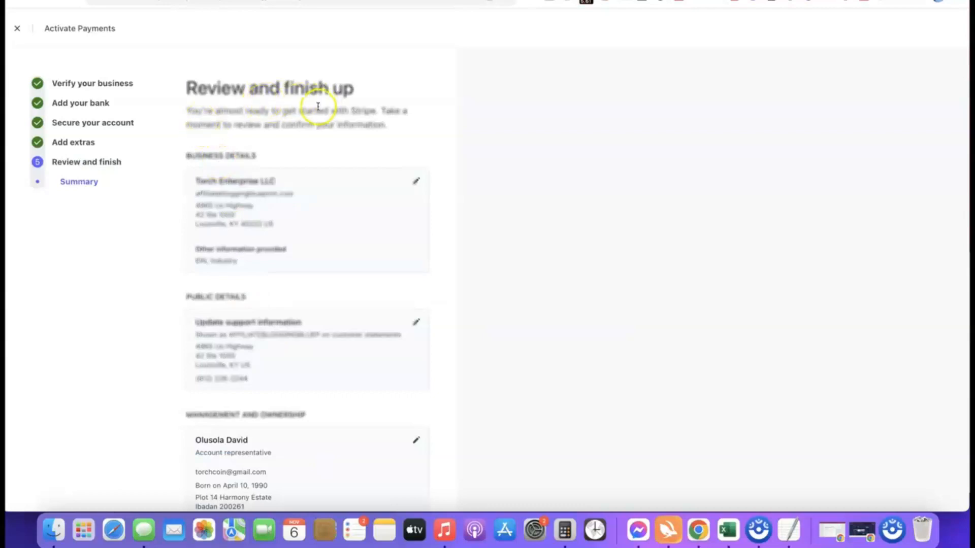
# Review the activation summary and agree to submit it.
pyautogui.scroll(-5, 278, 75)
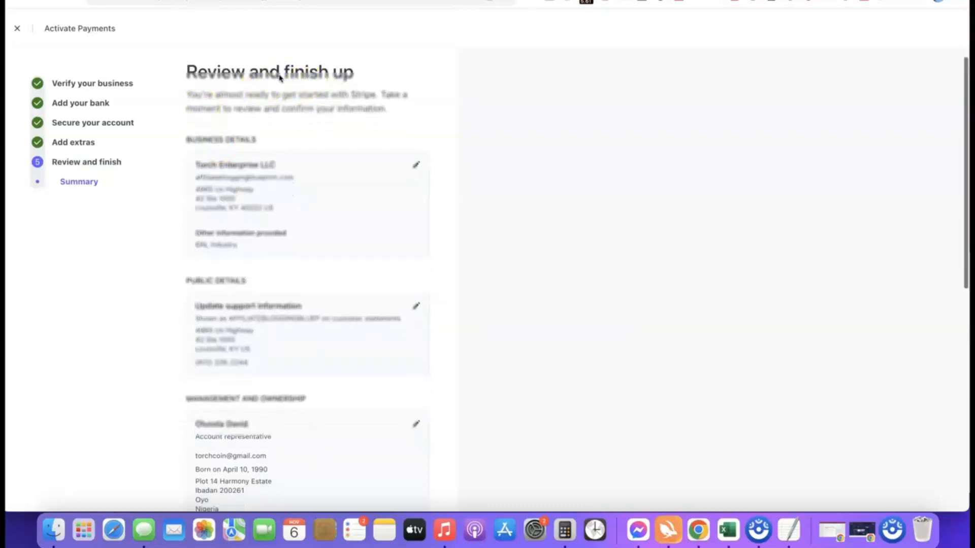
pyautogui.scroll(2, 244, 69)
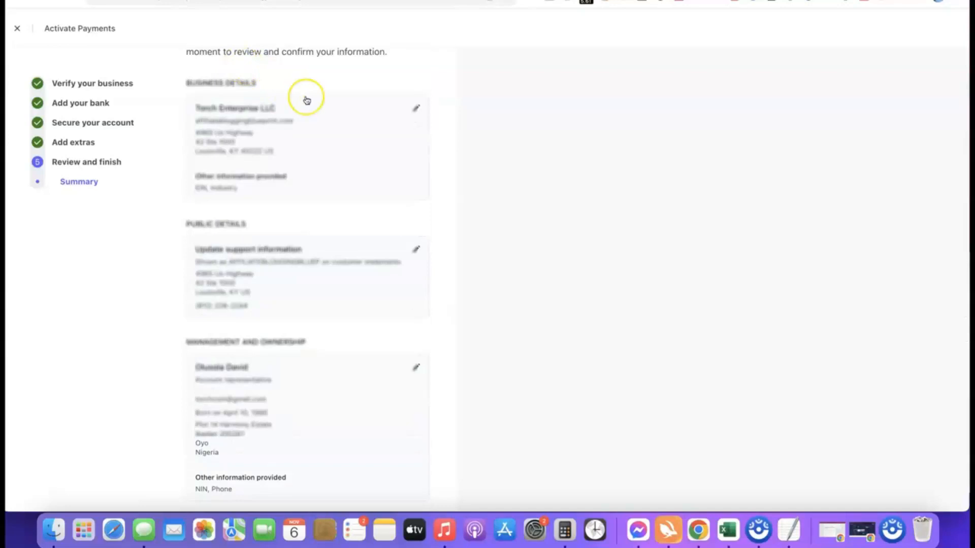
pyautogui.scroll(-10, 306, 100)
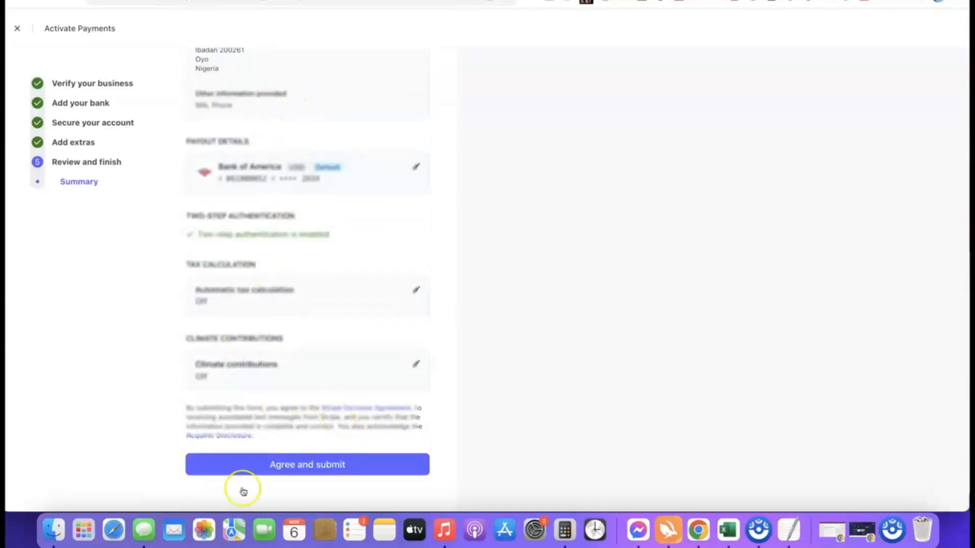
pyautogui.click(297, 463)
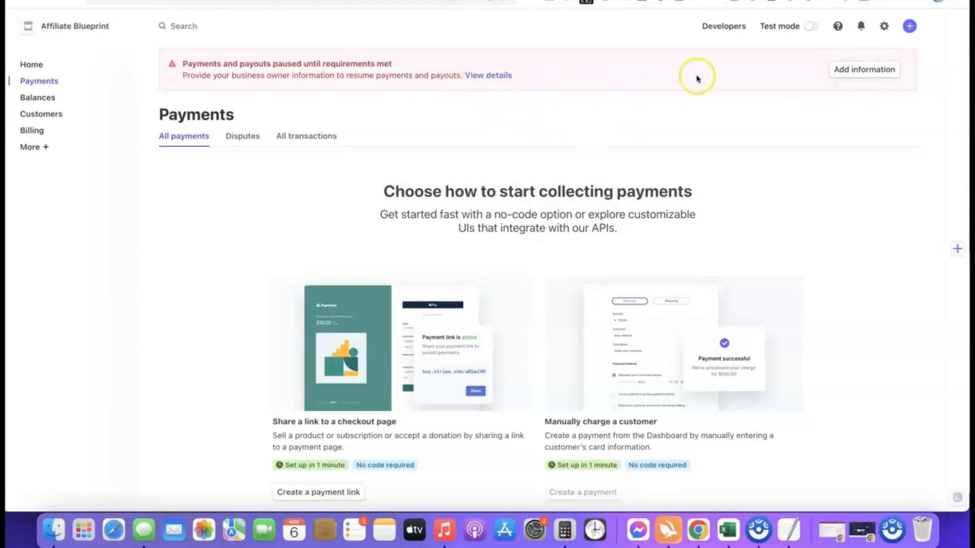
# Open the missing representative information from the payments banner and choose to verify the ID by uploading a file.
pyautogui.click(845, 69)
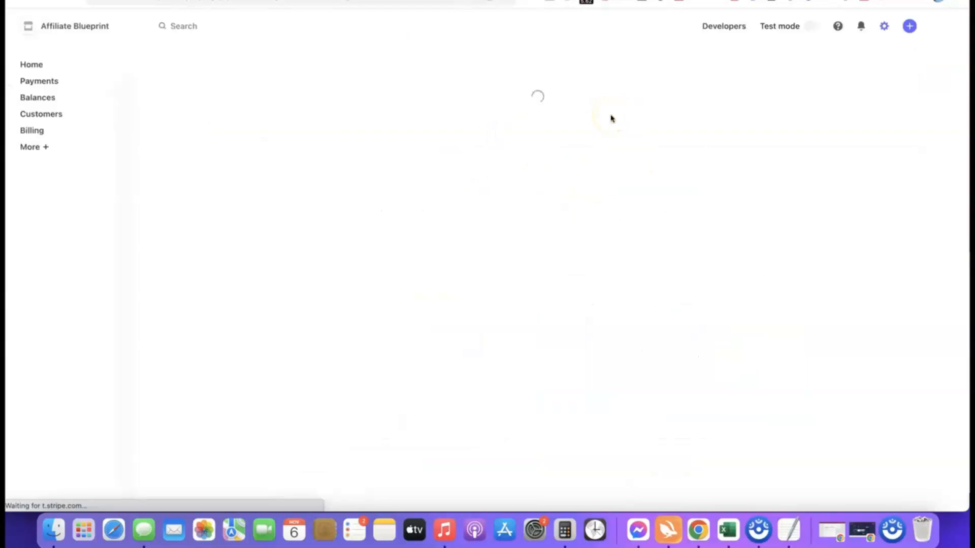
pyautogui.scroll(-2, 496, 135)
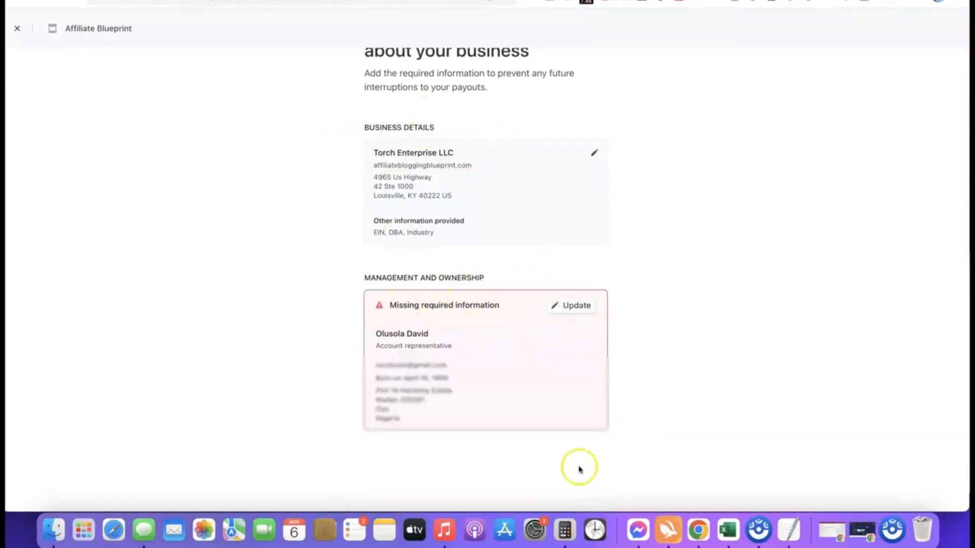
pyautogui.scroll(-1, 720, 281)
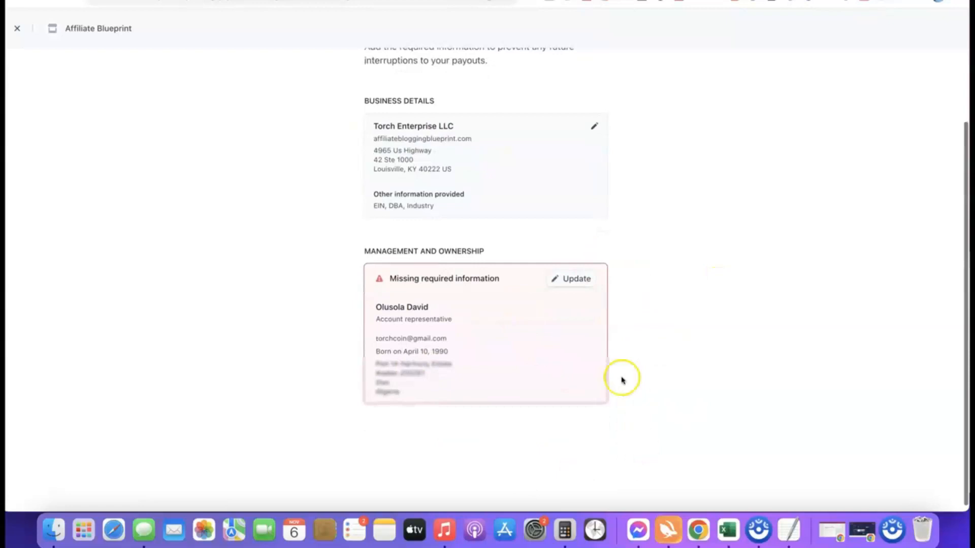
pyautogui.click(573, 279)
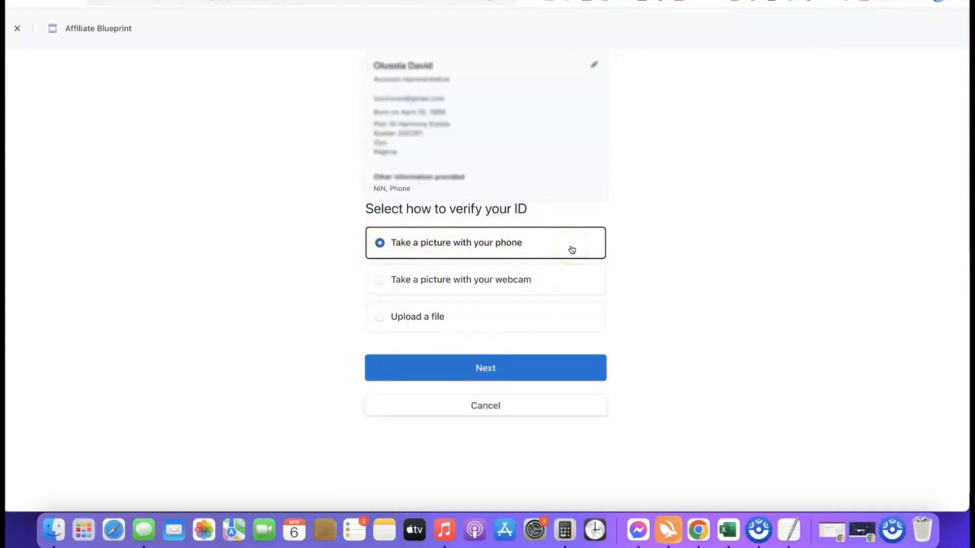
pyautogui.click(387, 317)
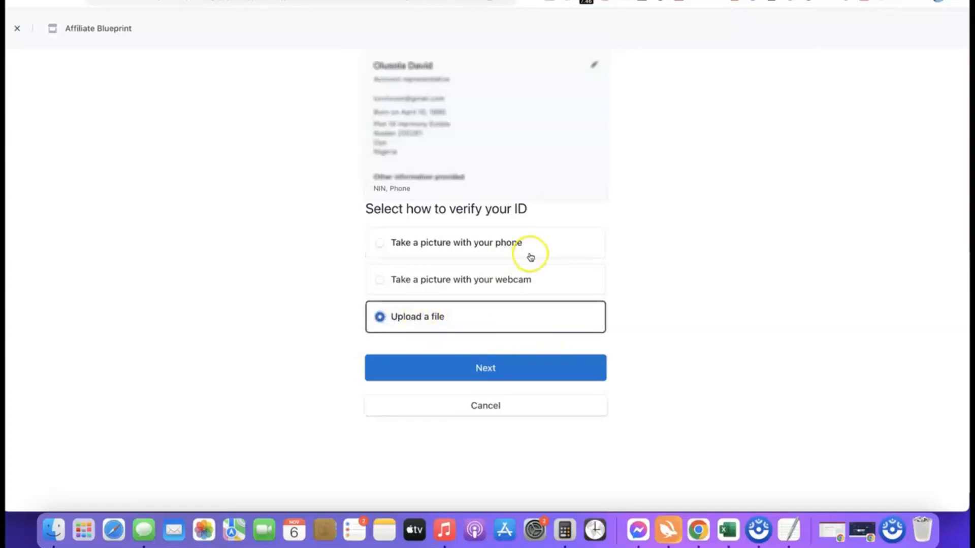
pyautogui.click(477, 371)
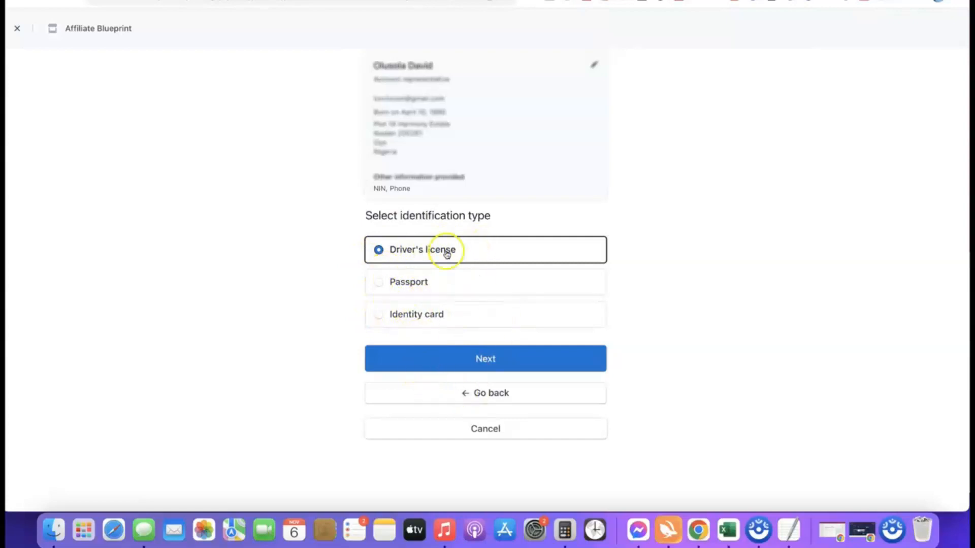
# Select Driver's license as the ID type and upload the Drivers License image as its front.
pyautogui.click(487, 361)
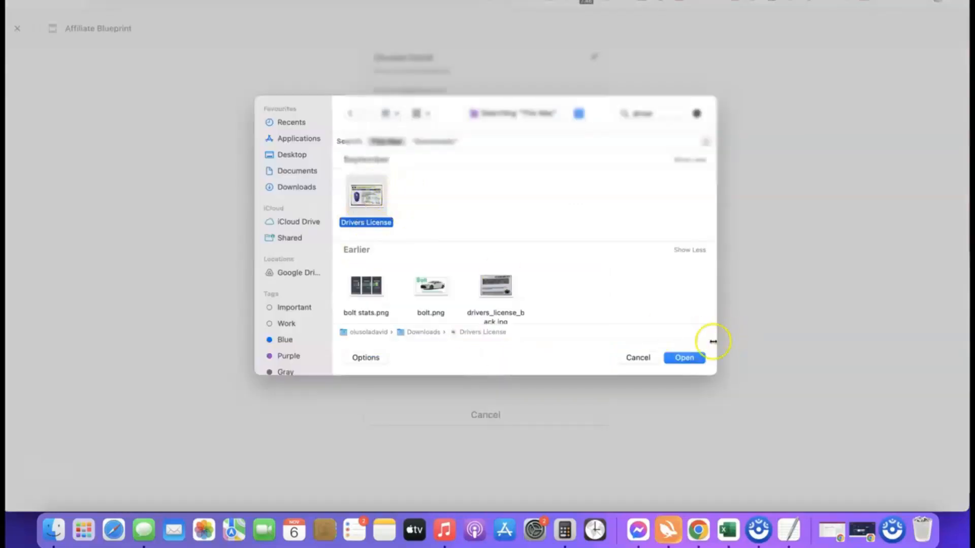
pyautogui.click(684, 358)
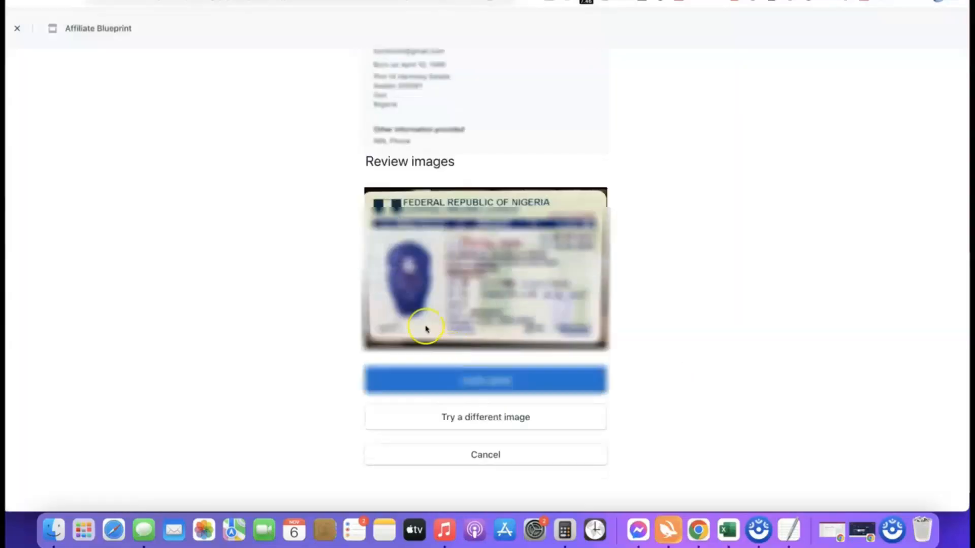
pyautogui.click(490, 382)
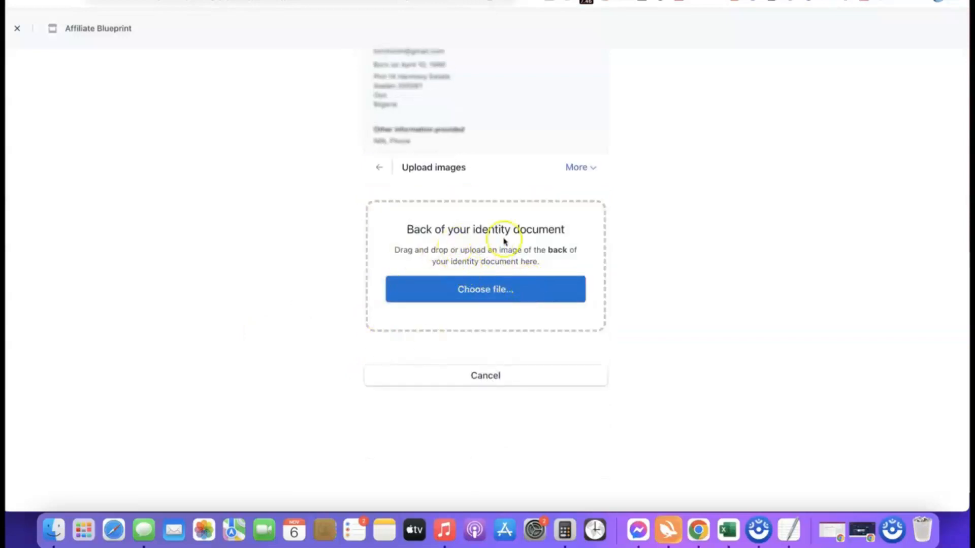
# Upload drivers_license_back.jpg as the back of the license, continue anyway, and return to the dashboard.
pyautogui.click(488, 293)
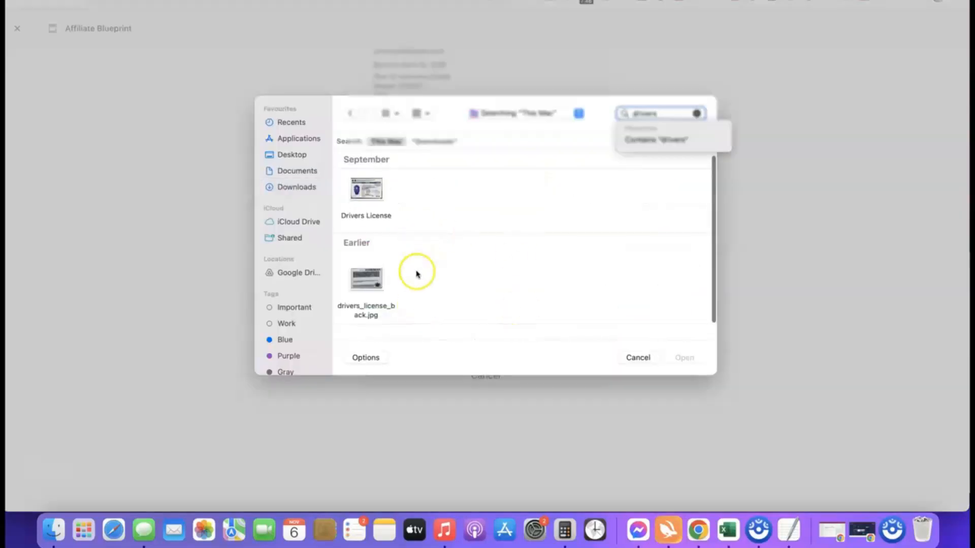
pyautogui.click(366, 279)
pyautogui.click(685, 359)
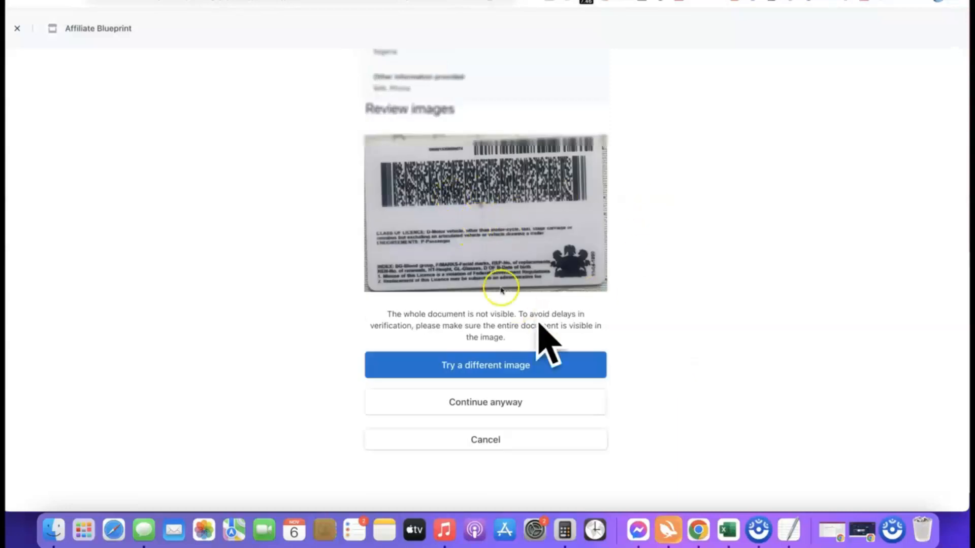
pyautogui.click(480, 401)
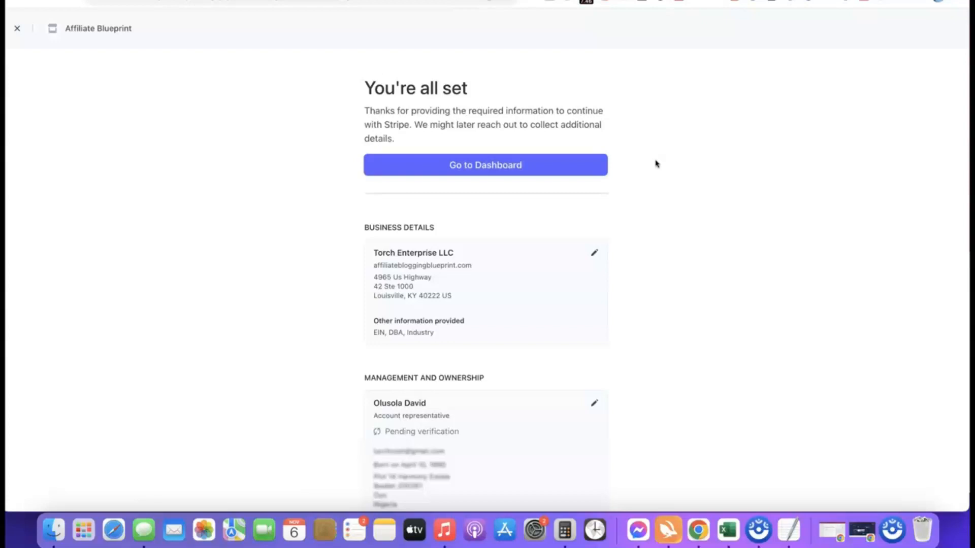
pyautogui.click(485, 164)
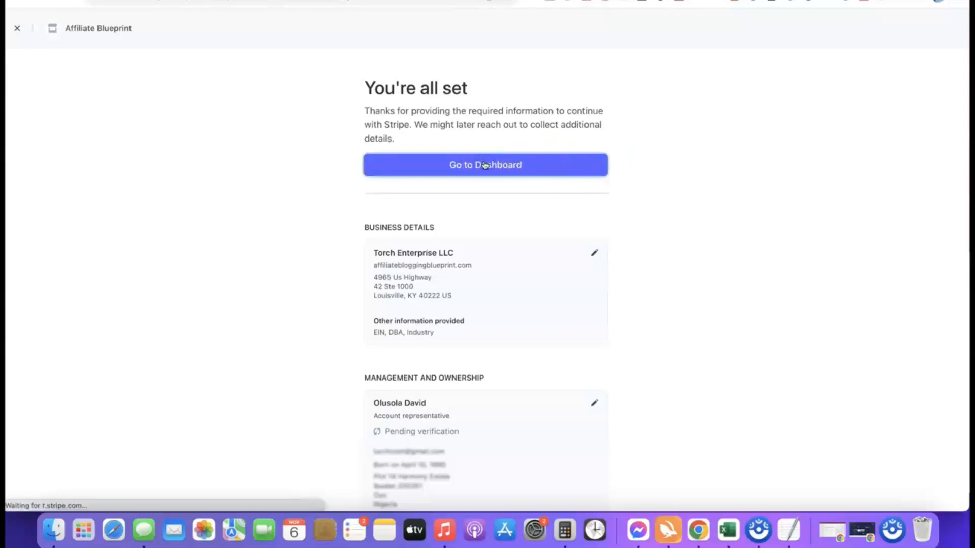